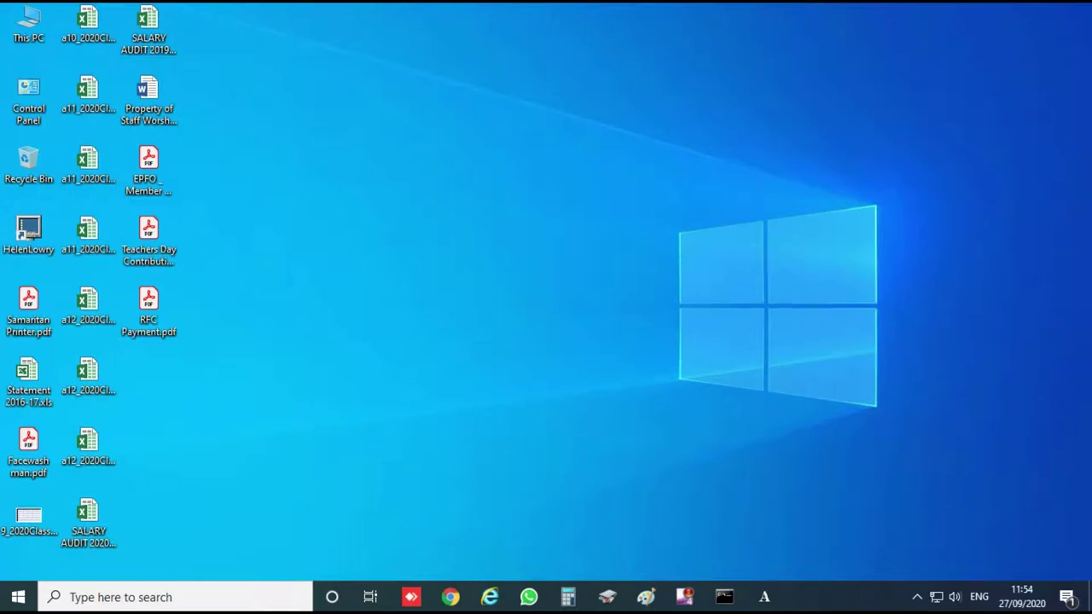
# - Search Google for 'State Bank Collect' and open the State Bank Collect site
pyautogui.click(450, 597)
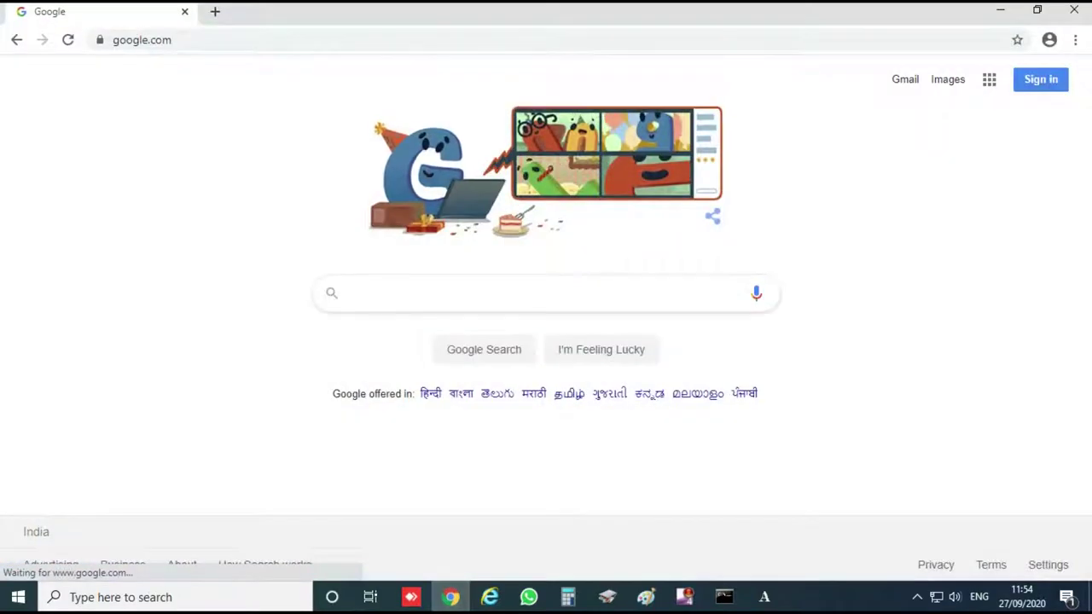
pyautogui.write('State Bank Collect')
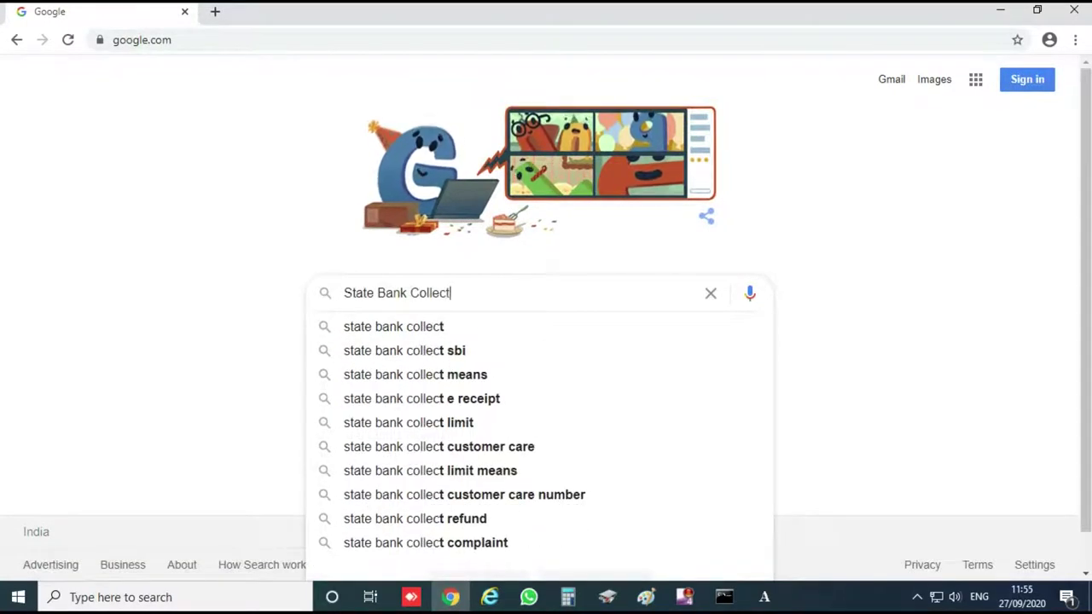
pyautogui.press('Return')
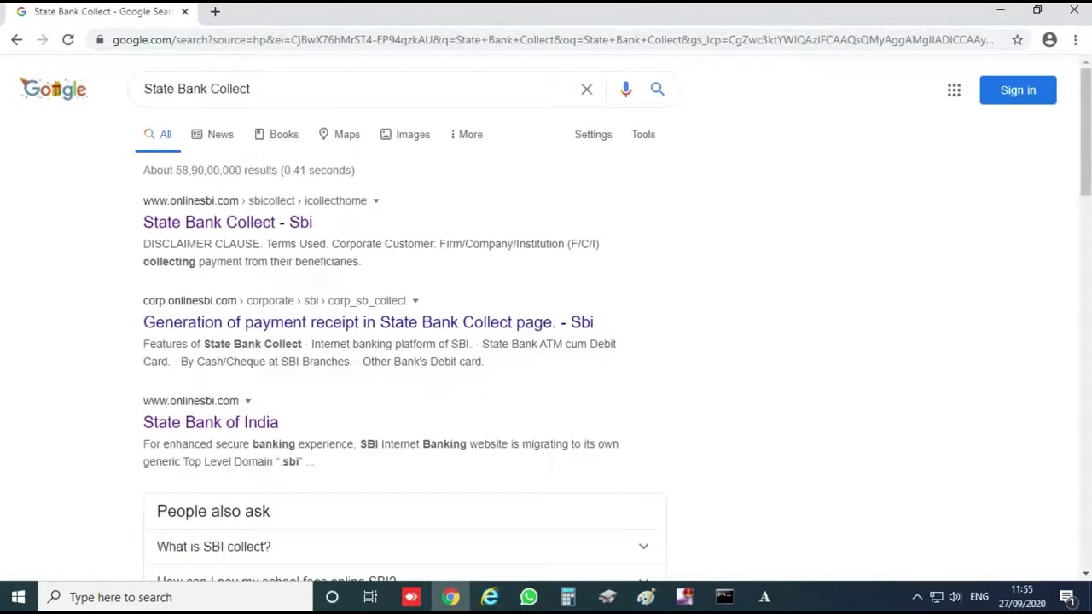
pyautogui.click(286, 229)
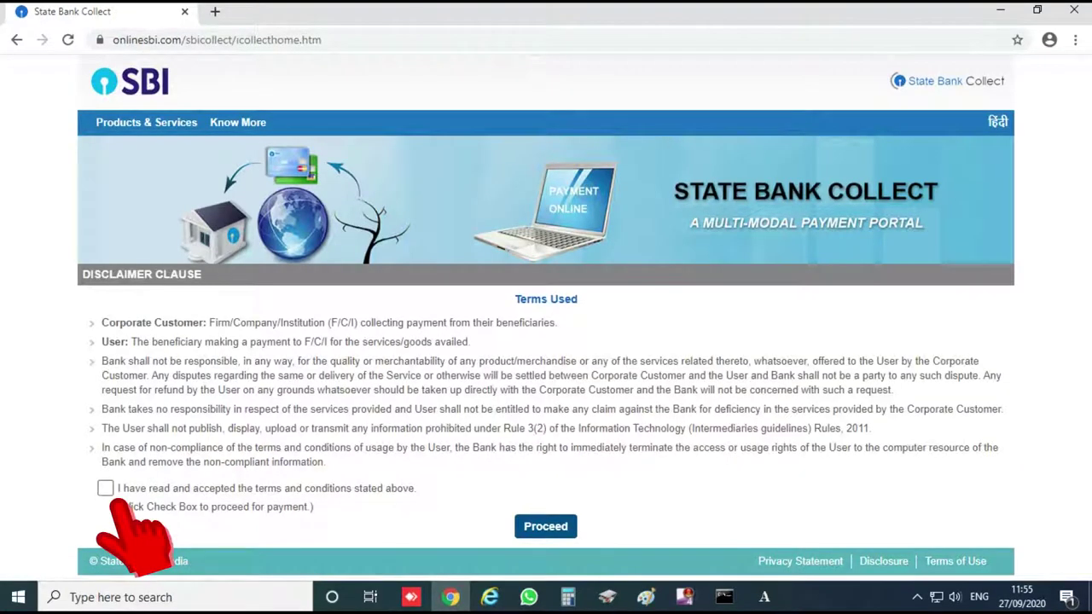
# - Accept the State Bank Collect disclaimer terms and proceed to the portal
pyautogui.click(106, 489)
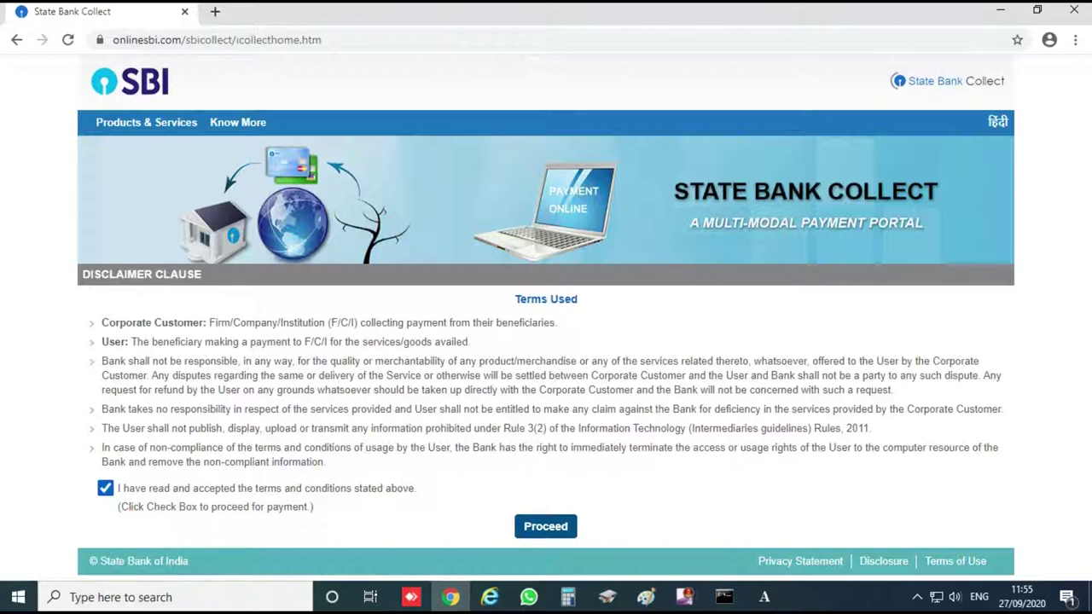
pyautogui.click(561, 526)
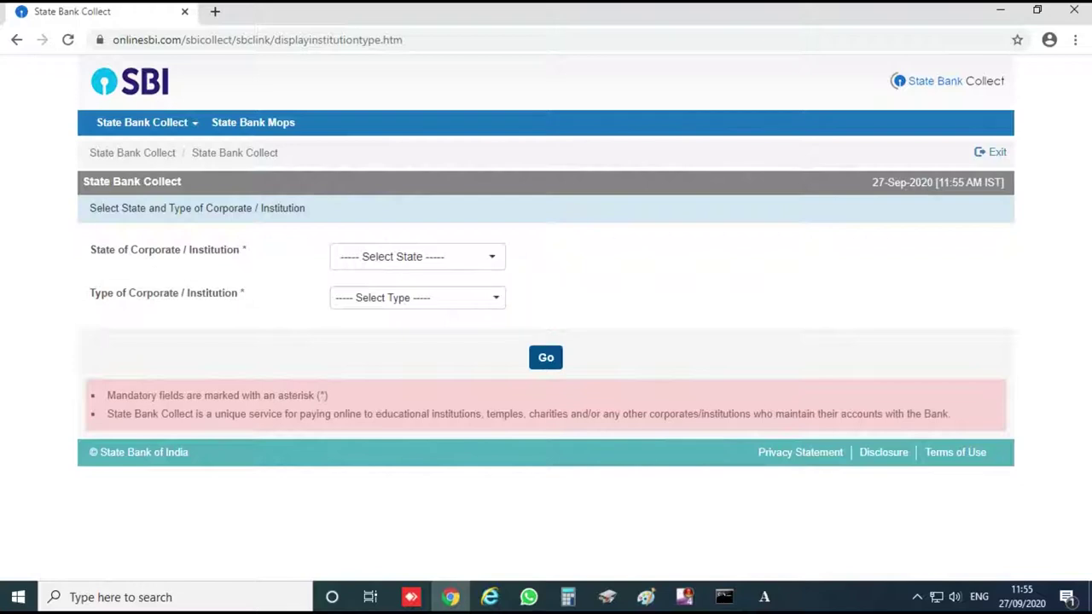
# - Choose Mizoram as the state and Educational Institutions as the type, then continue
pyautogui.click(491, 256)
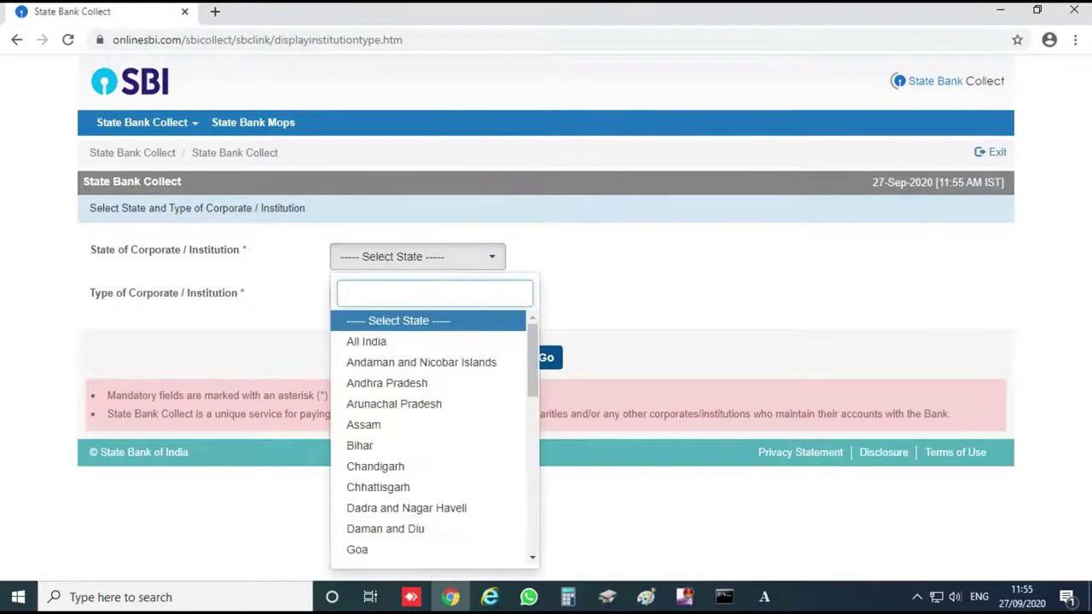
pyautogui.scroll(-3, 427, 461)
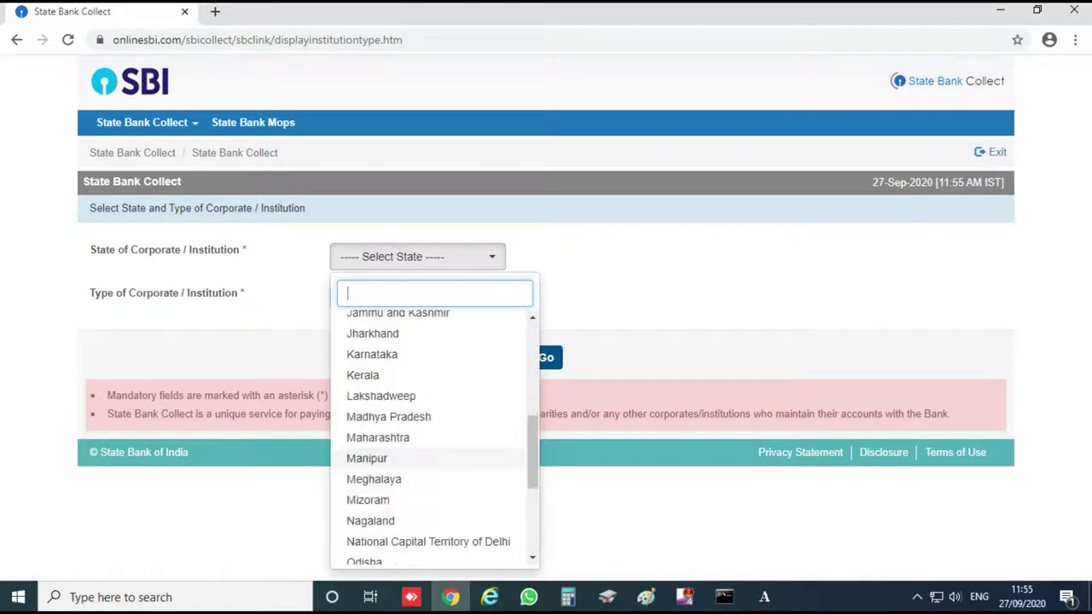
pyautogui.click(368, 499)
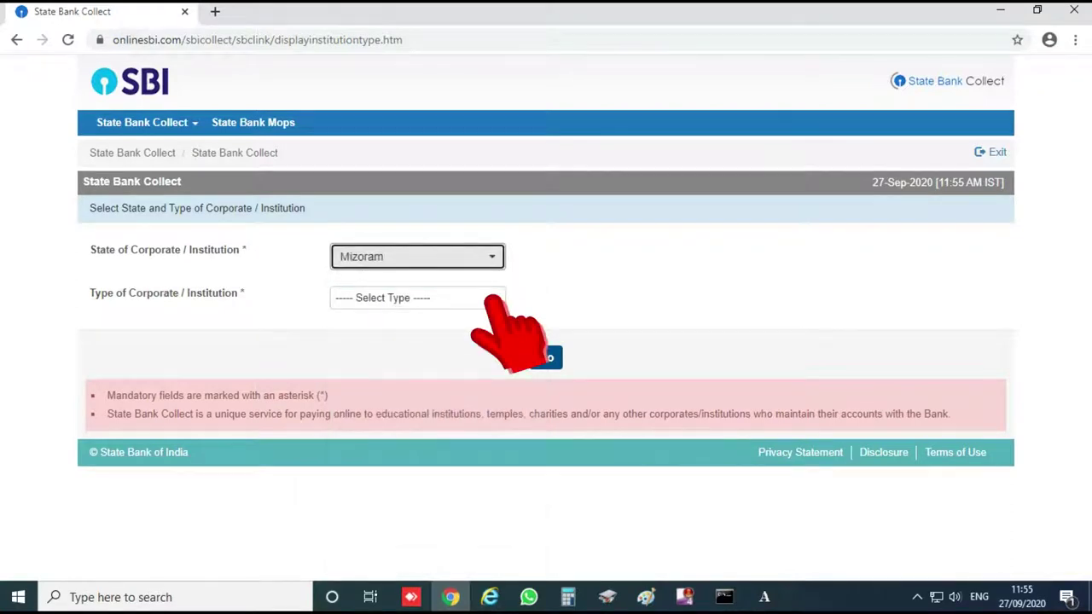
pyautogui.click(493, 298)
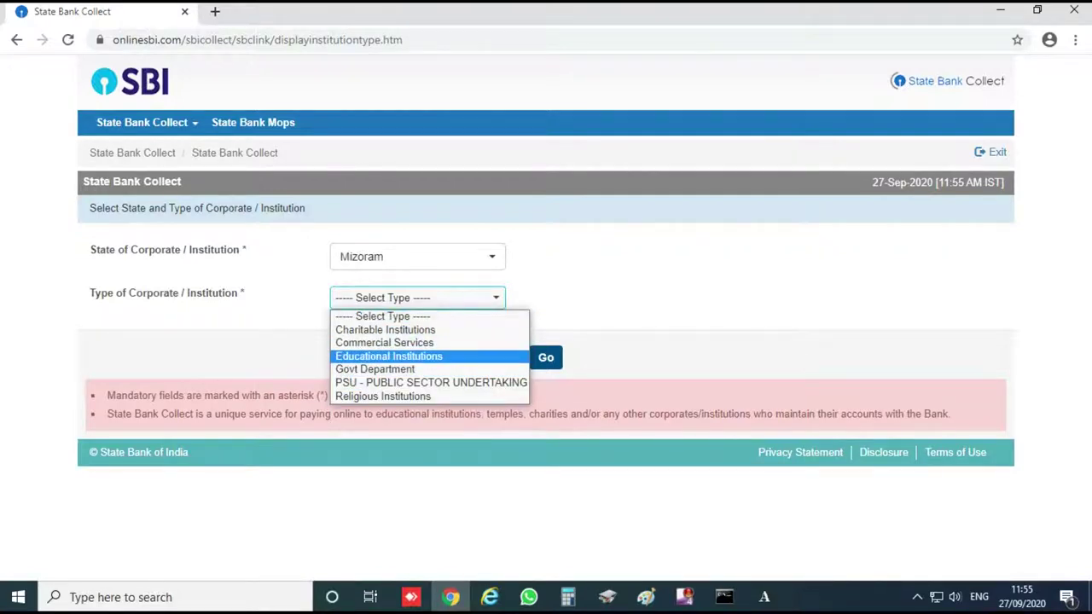
pyautogui.click(389, 356)
pyautogui.click(546, 357)
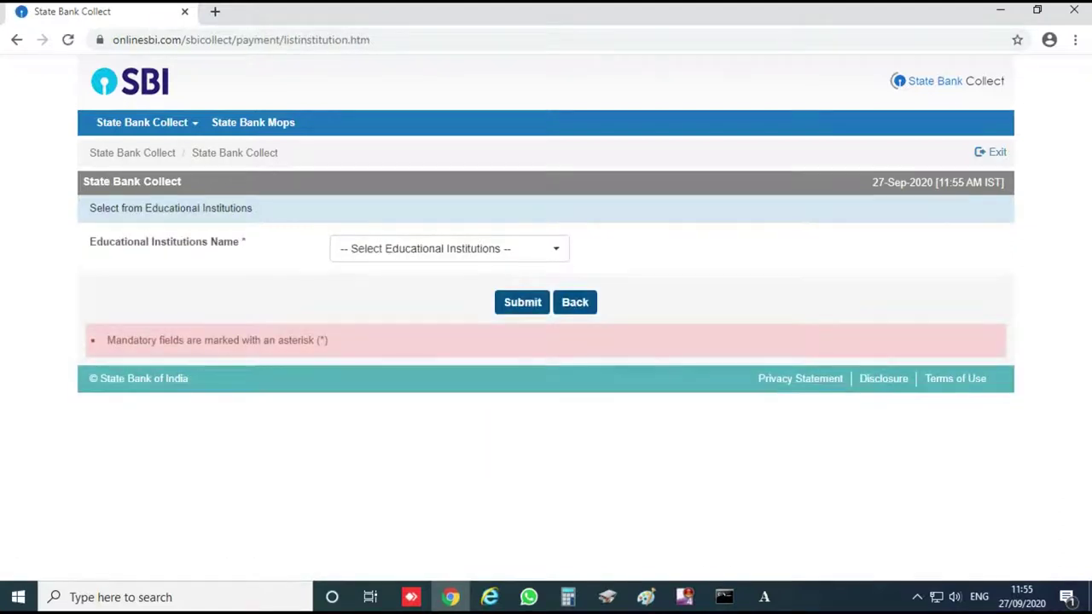
# - Select HELEN LOWRY SCHOOL from the institution list and submit it
pyautogui.click(449, 248)
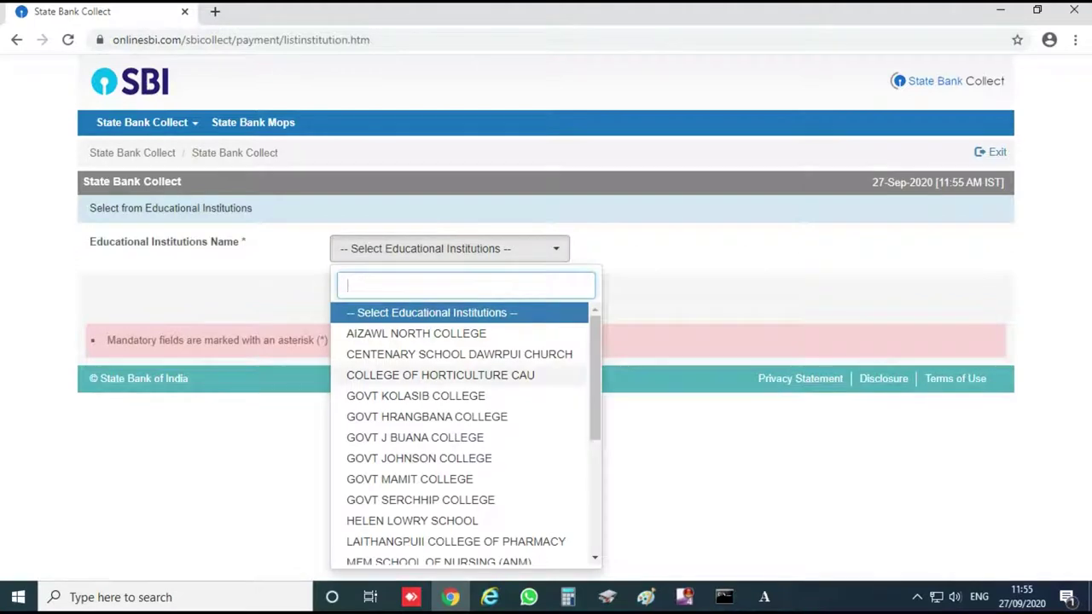
pyautogui.scroll(-2, 460, 379)
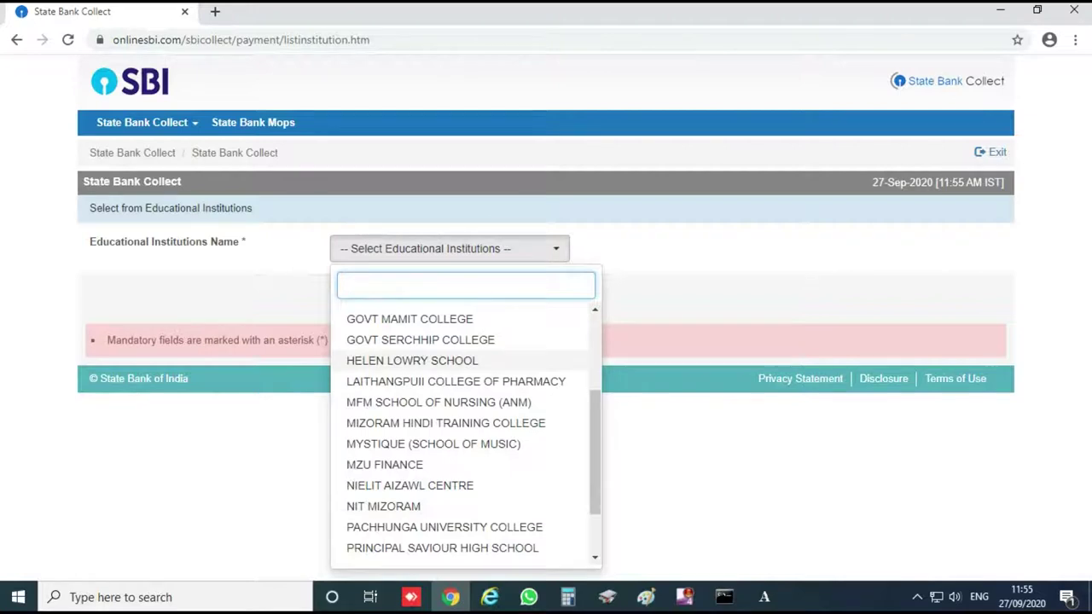
pyautogui.click(412, 360)
pyautogui.click(522, 302)
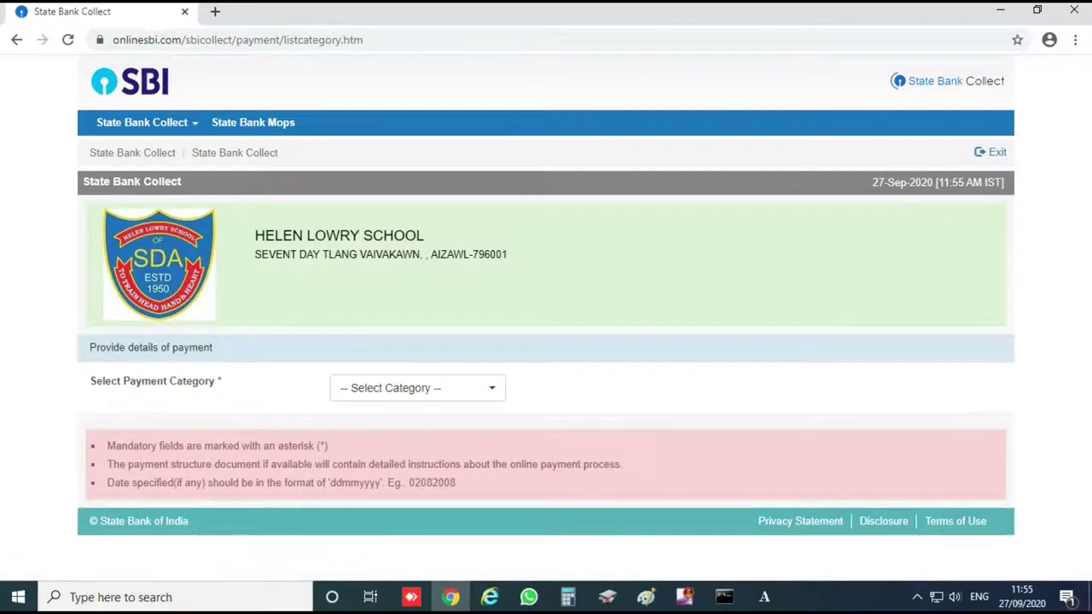
# - Expand the payment category list to show the school's eight fee categories
pyautogui.click(492, 406)
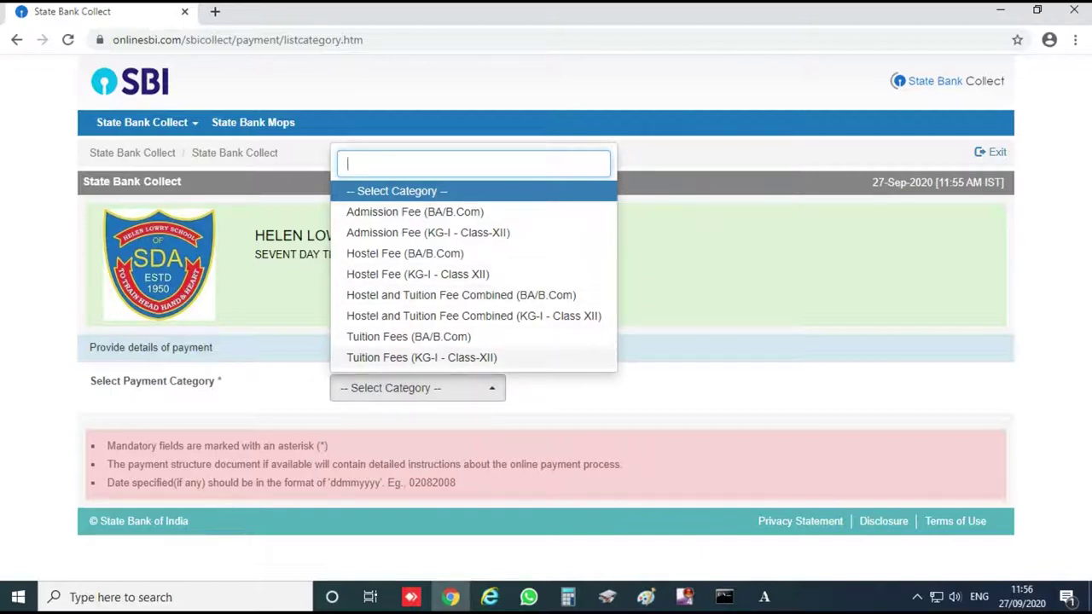
# - Choose Tuition Fees (KG-I - Class-XII) and enter the student's name
pyautogui.click(422, 357)
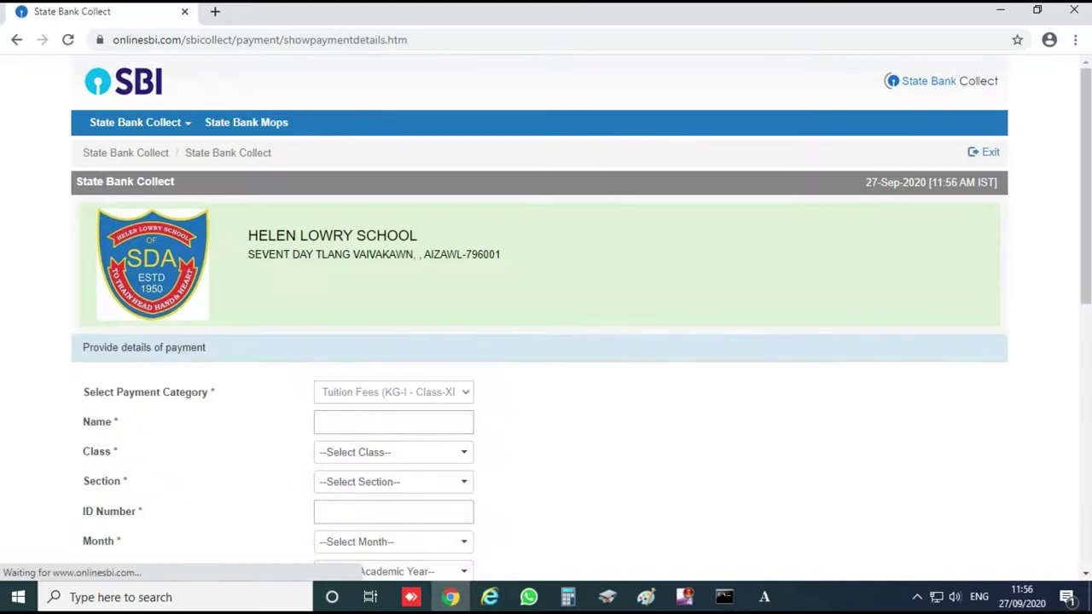
pyautogui.scroll(-3, 546, 319)
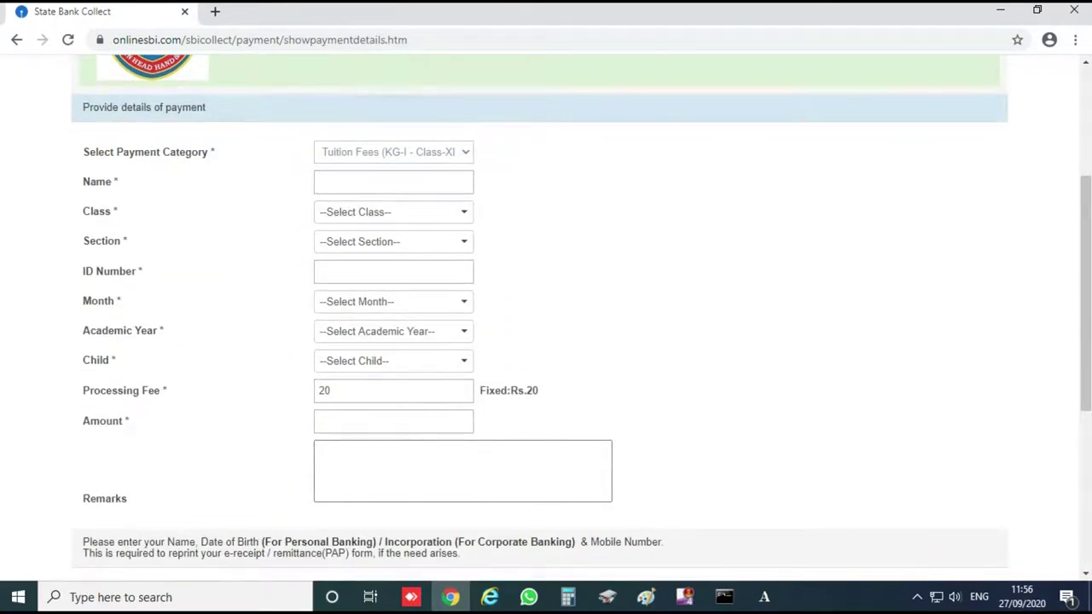
pyautogui.click(393, 181)
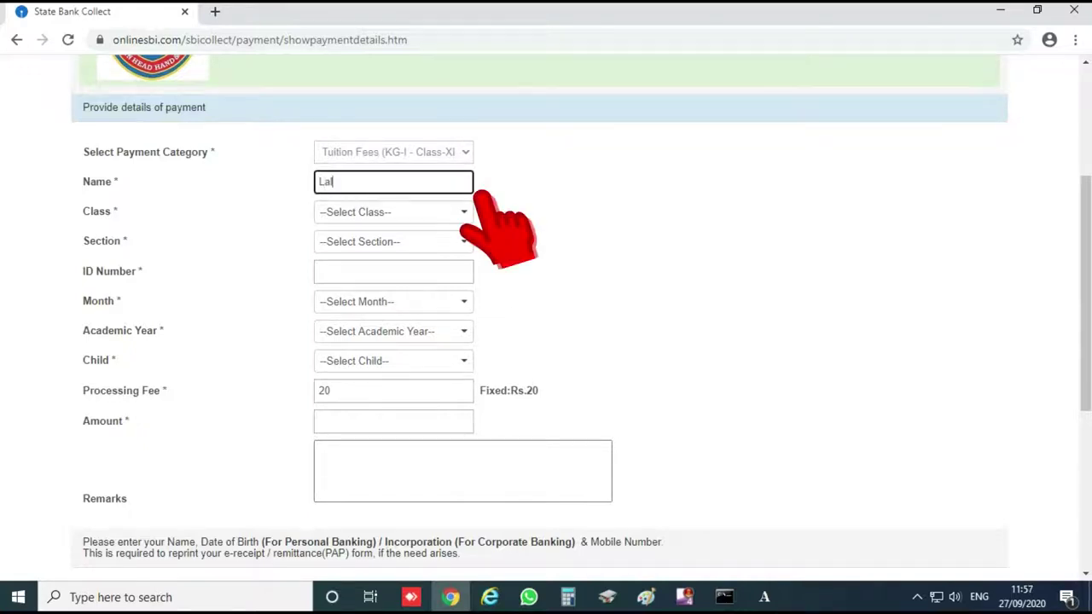
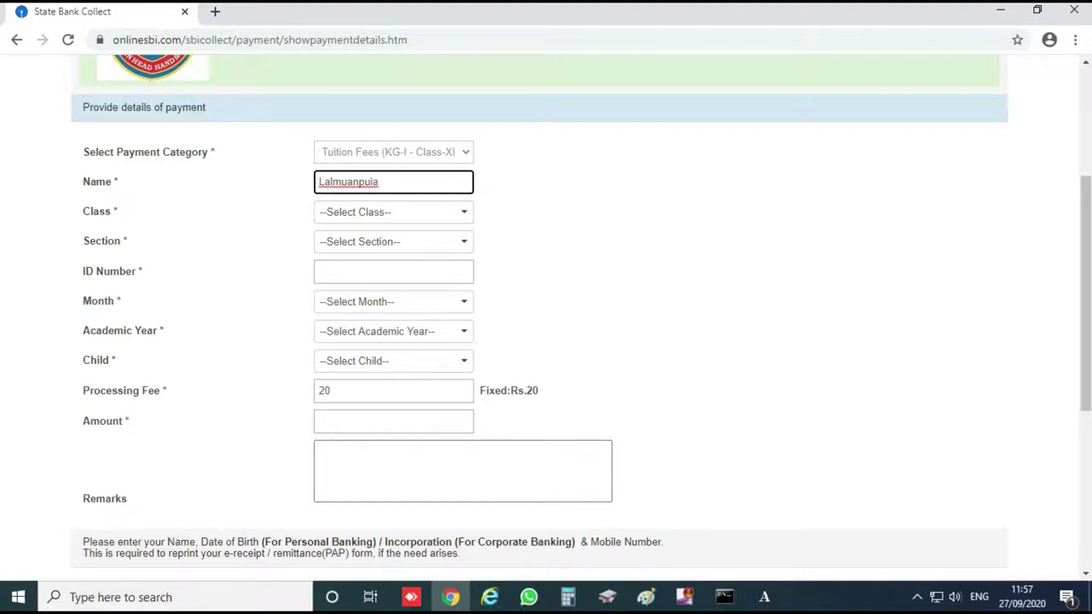
# - Set the Class to II and the Section to No Section
pyautogui.click(392, 211)
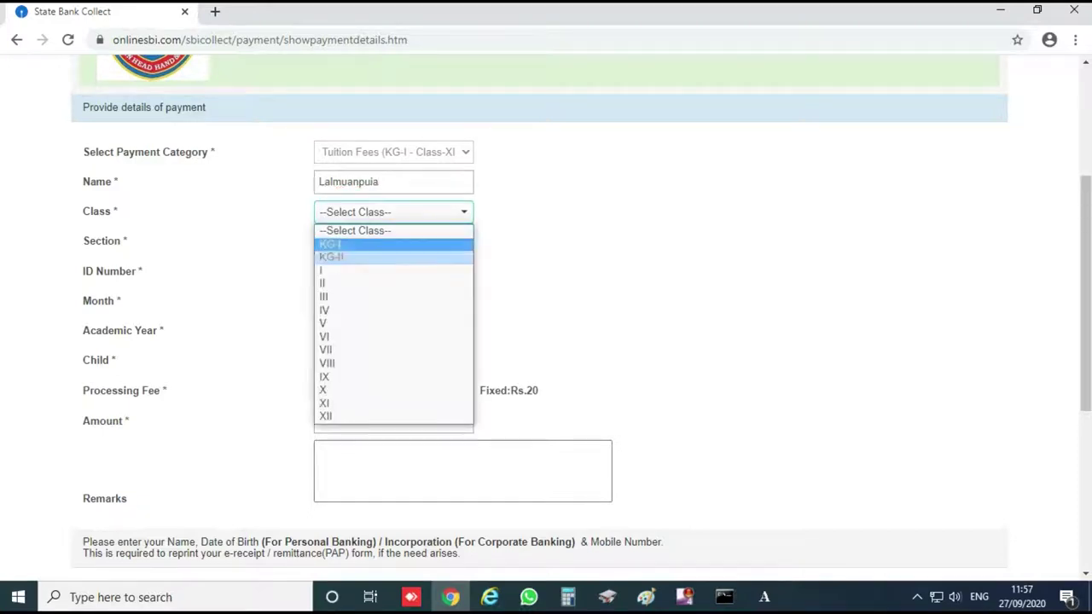
pyautogui.click(392, 283)
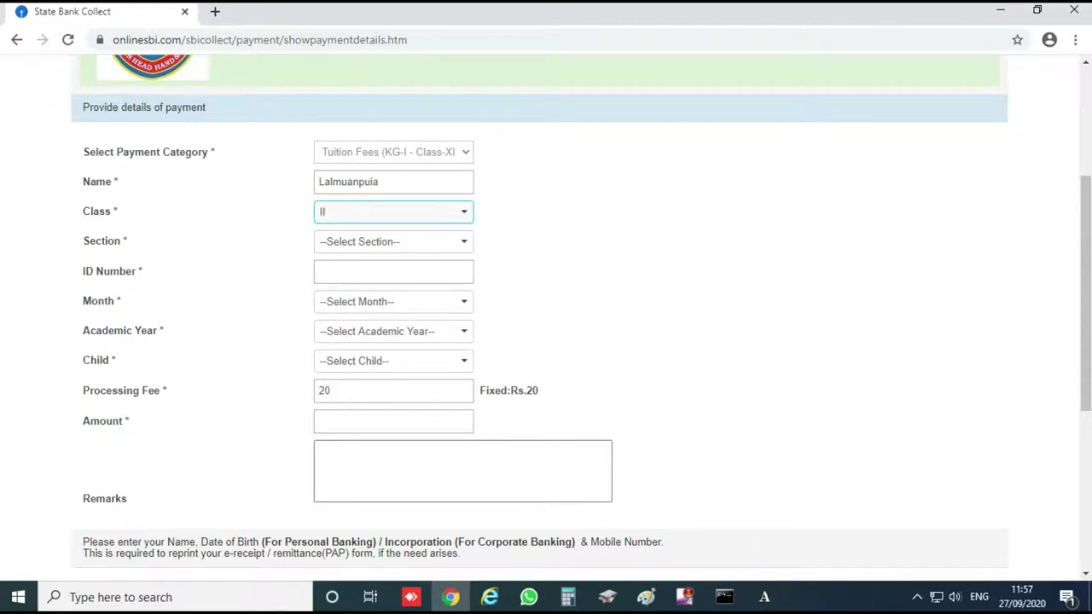
pyautogui.click(392, 241)
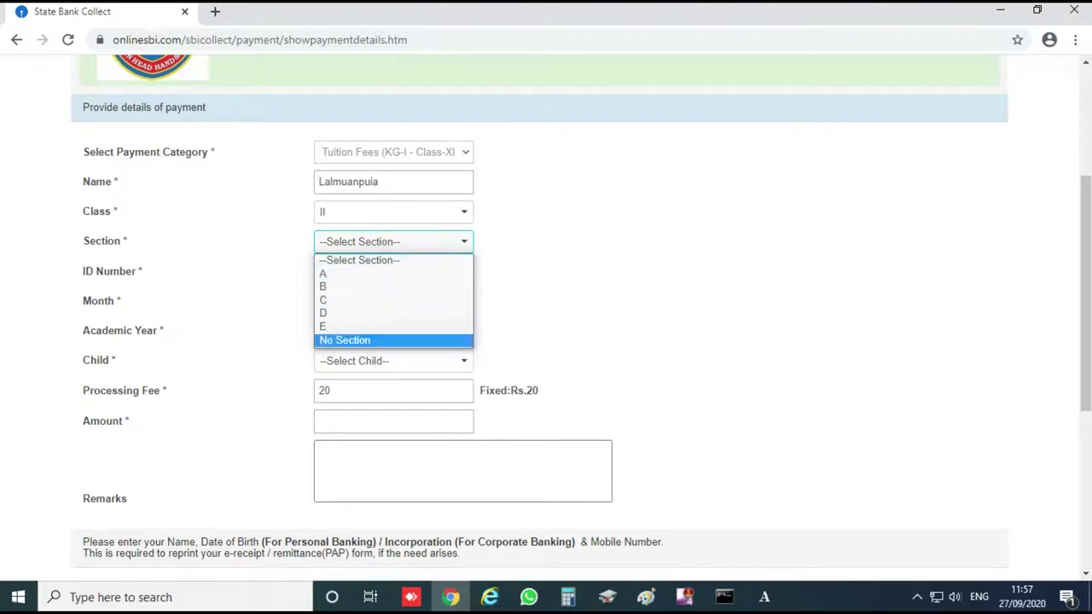
pyautogui.press('Return')
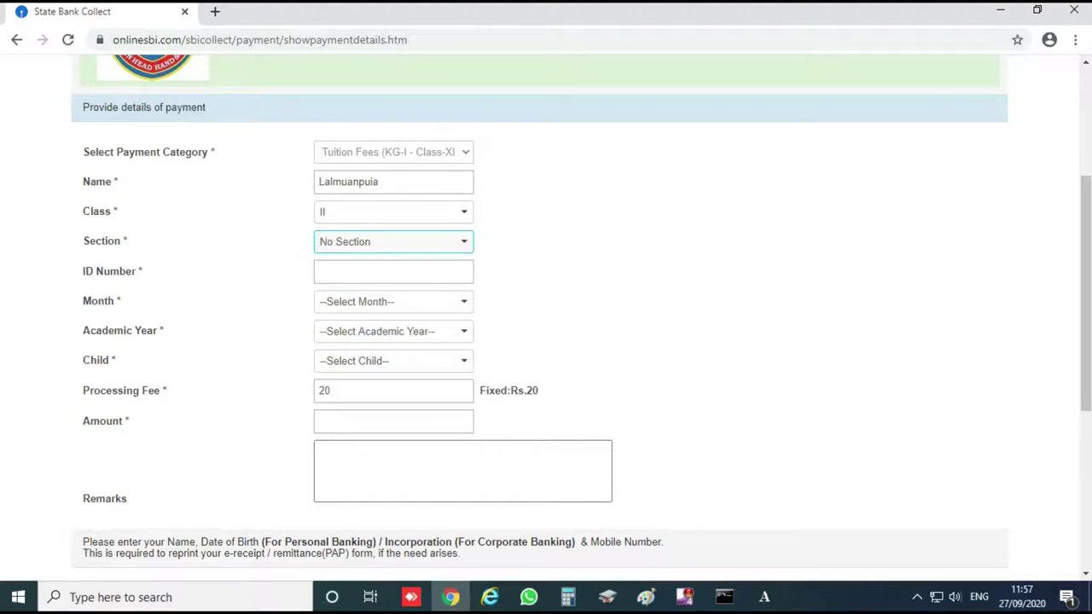
pyautogui.click(393, 271)
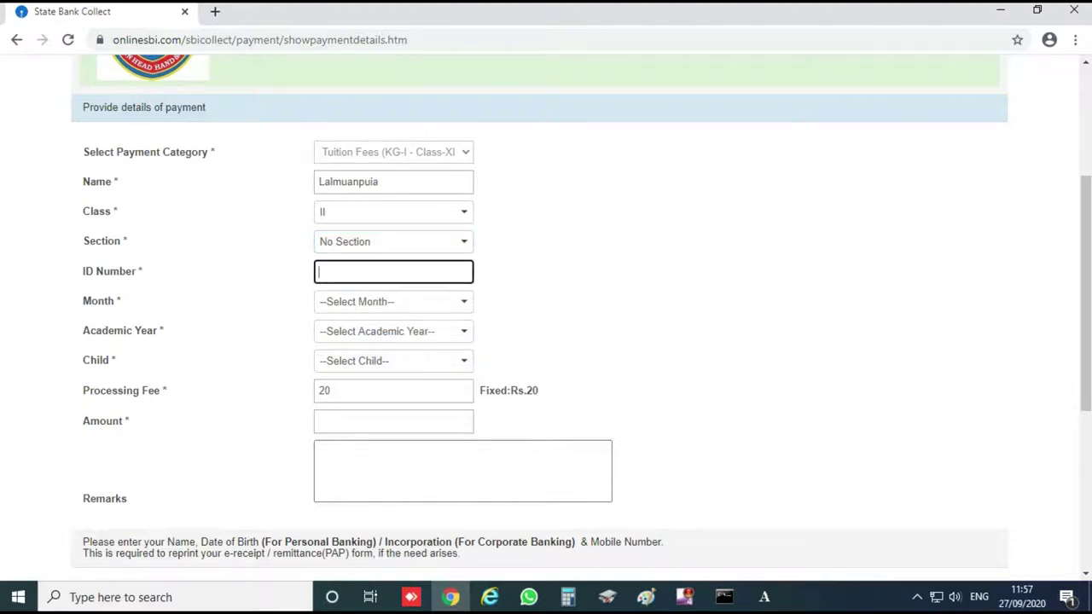
# - Enter the student's ID number, correcting a typo, and pick August as the month
pyautogui.click(392, 301)
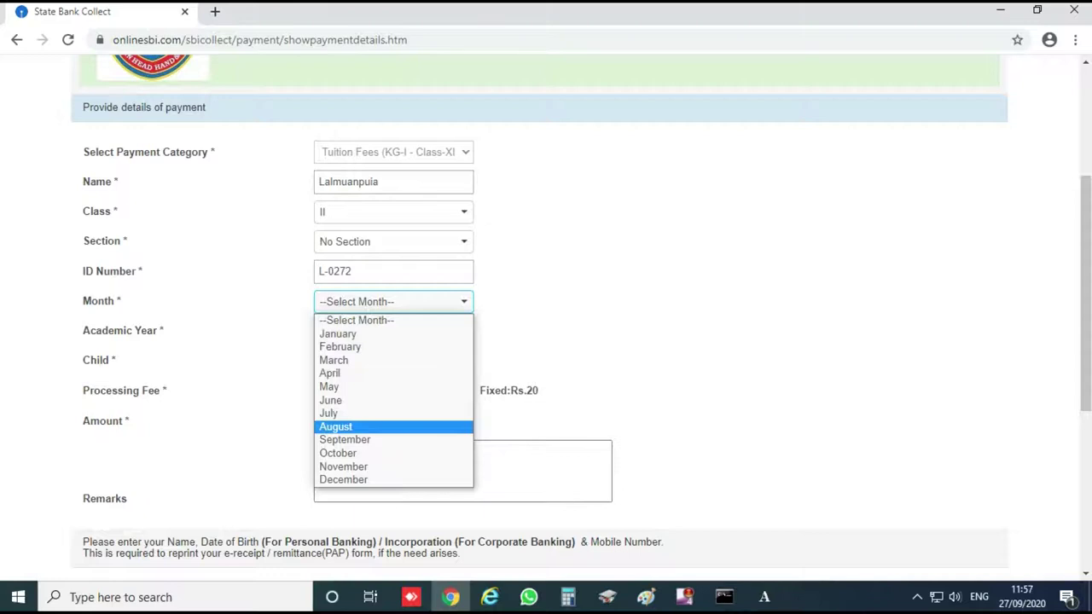
pyautogui.press('Return')
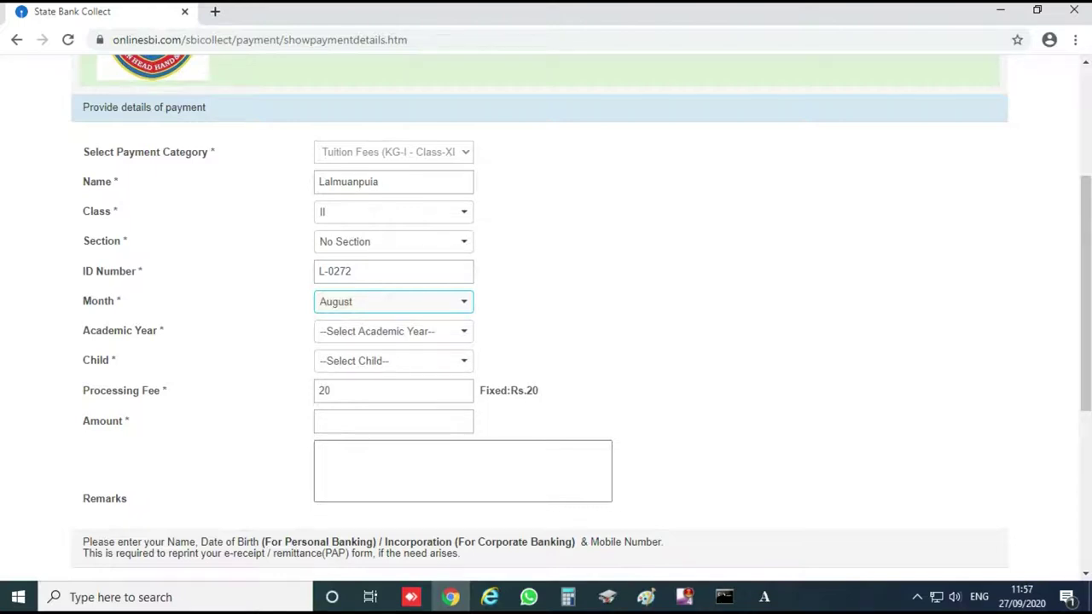
# - Switch the fee month to September using the keyboard dropdown
pyautogui.scroll(-1, 546, 316)
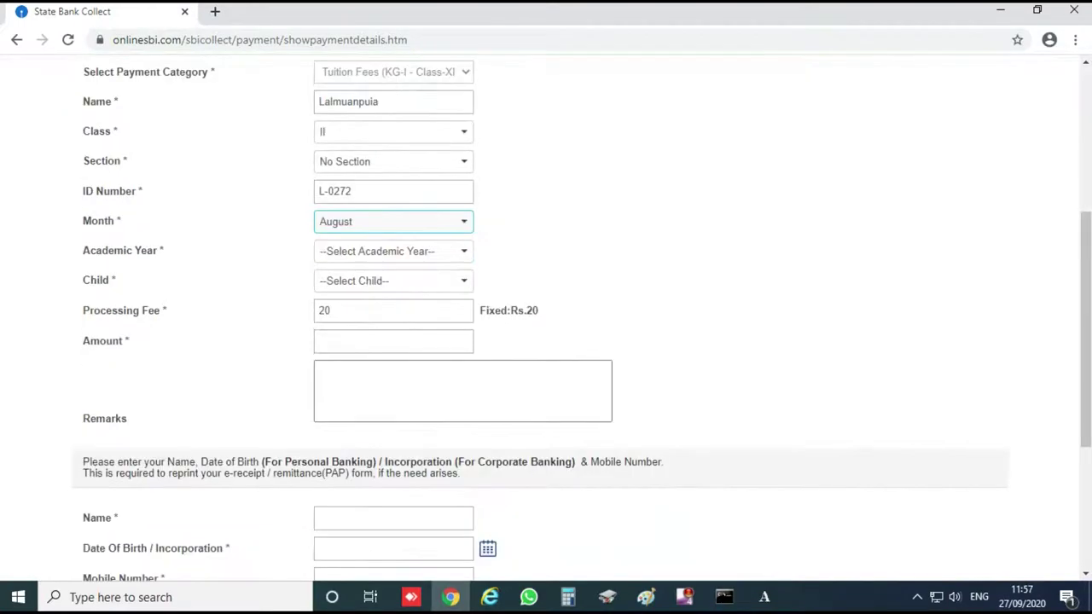
pyautogui.hotkey('alt', 'Down')
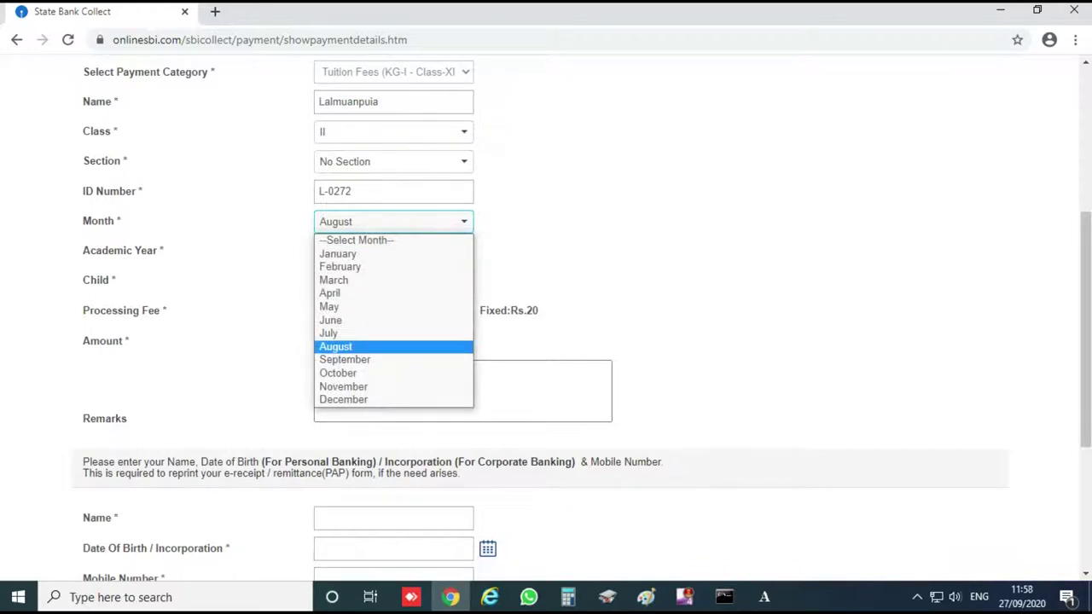
pyautogui.press('Up')
pyautogui.press('Down')
pyautogui.press('Down')
pyautogui.press('Up')
pyautogui.press('Up')
pyautogui.press('Down')
pyautogui.press('Down')
pyautogui.press('Up')
pyautogui.press('Up')
pyautogui.press('Up')
pyautogui.press('Up')
pyautogui.press('Up')
pyautogui.press('Up')
pyautogui.press('Up')
pyautogui.press('Up')
pyautogui.press('Up')
pyautogui.press('Down')
pyautogui.press('Down')
pyautogui.press('Down')
pyautogui.press('Down')
pyautogui.press('Down')
pyautogui.press('Down')
pyautogui.press('Down')
pyautogui.press('Down')
pyautogui.press('Down')
pyautogui.press('Down')
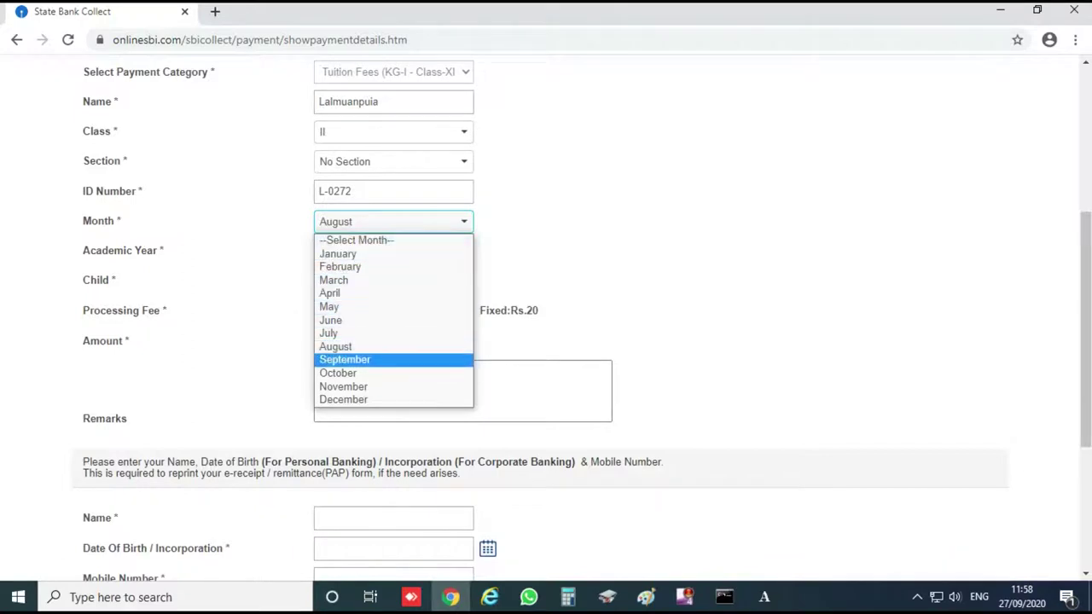
pyautogui.press('Return')
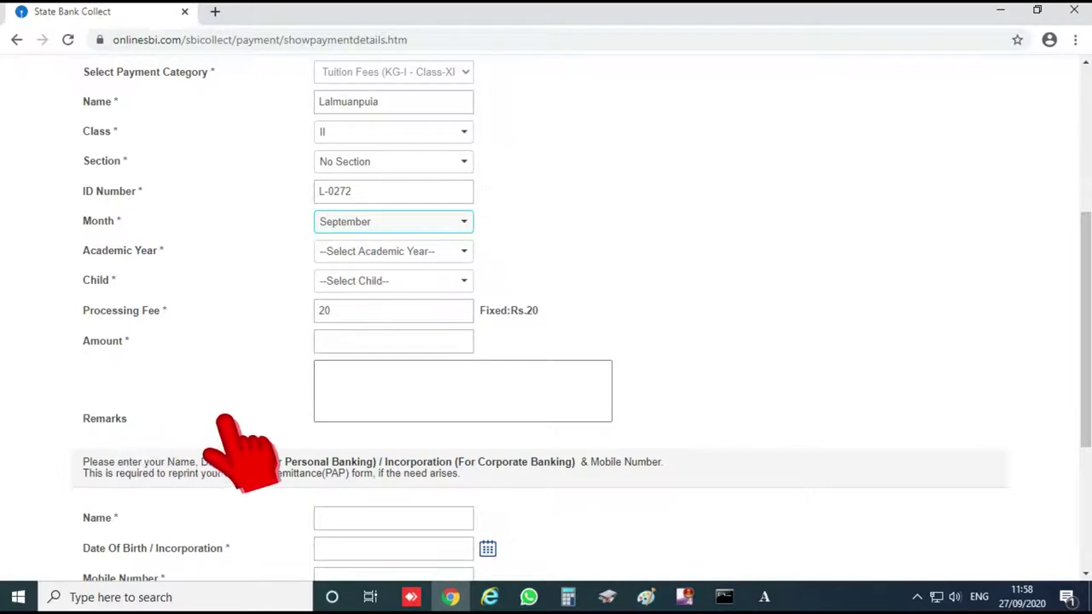
# - Type a 'July-September' remark, then delete it so Remarks stays blank
pyautogui.doubleClick(104, 418)
pyautogui.click(317, 370)
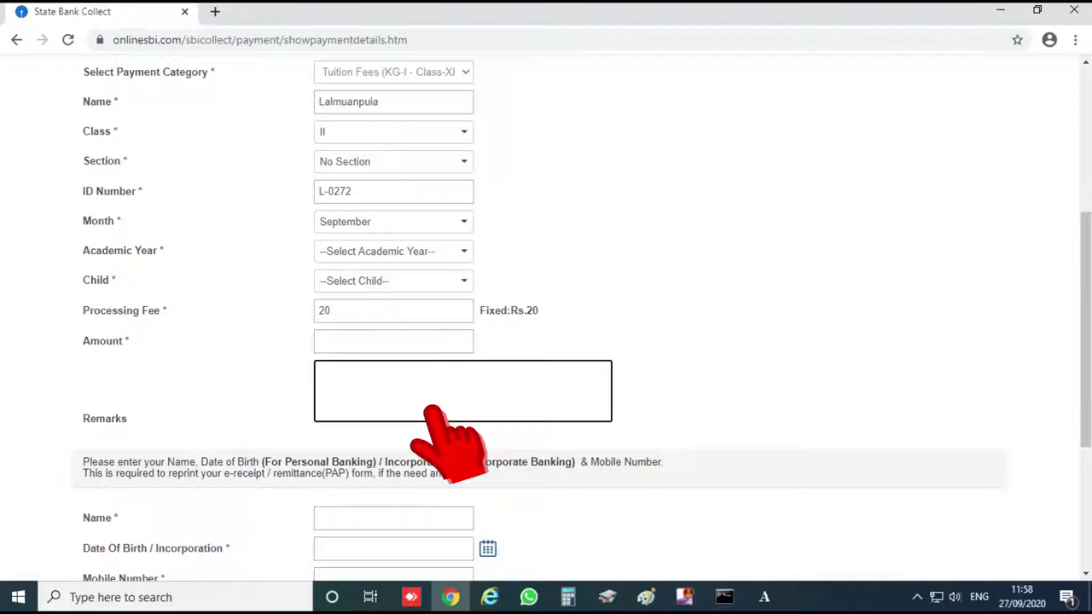
pyautogui.write('July-September')
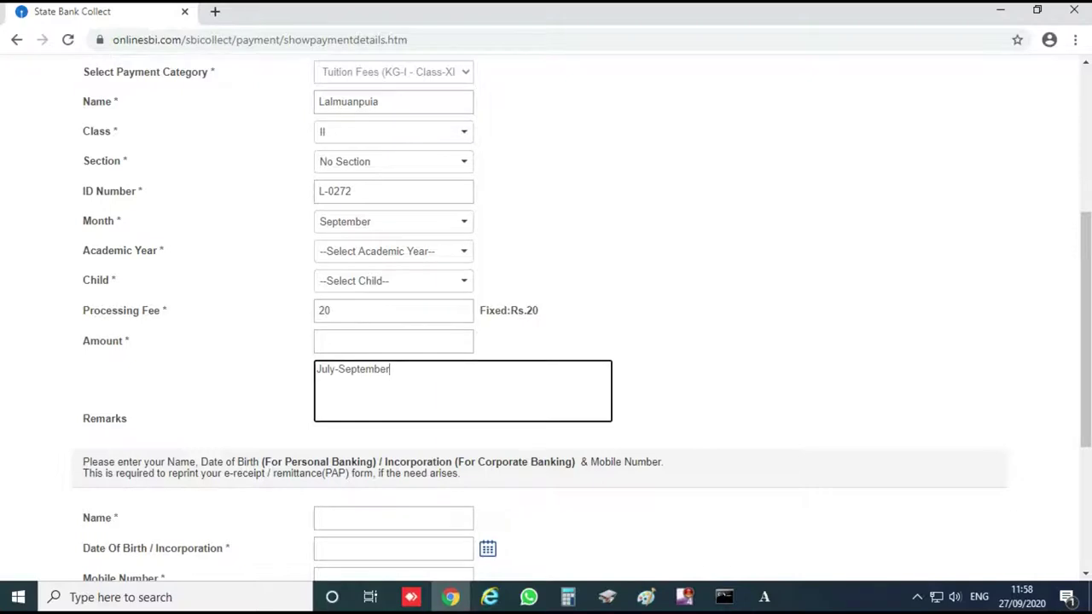
pyautogui.hotkey('ctrl', 'shift', 'Left')
pyautogui.hotkey('ctrl', 'shift', 'Left')
pyautogui.hotkey('ctrl', 'shift', 'Left')
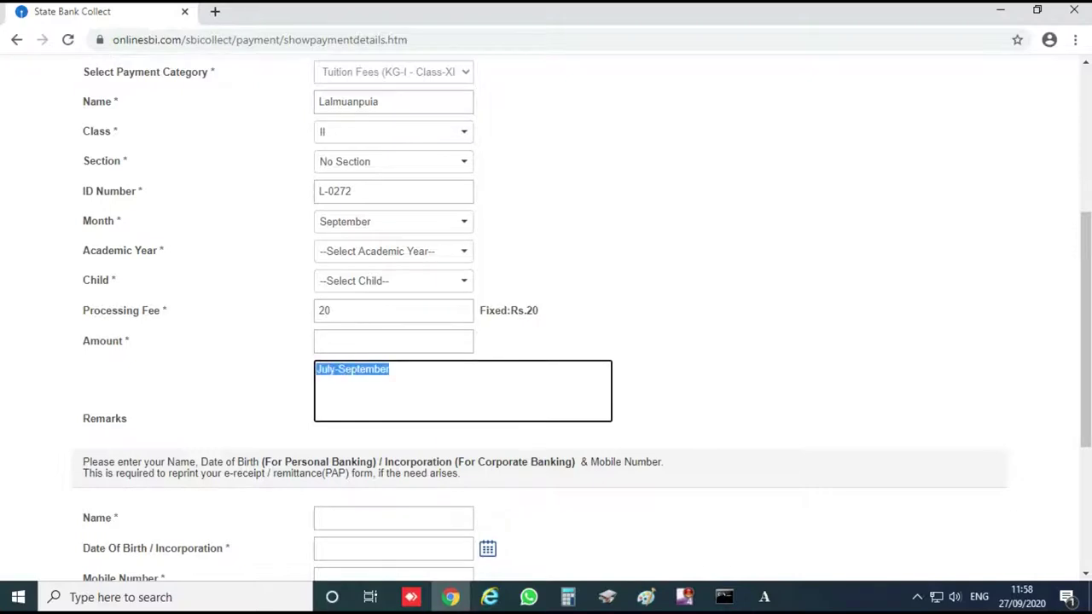
pyautogui.press('BackSpace')
pyautogui.click(392, 221)
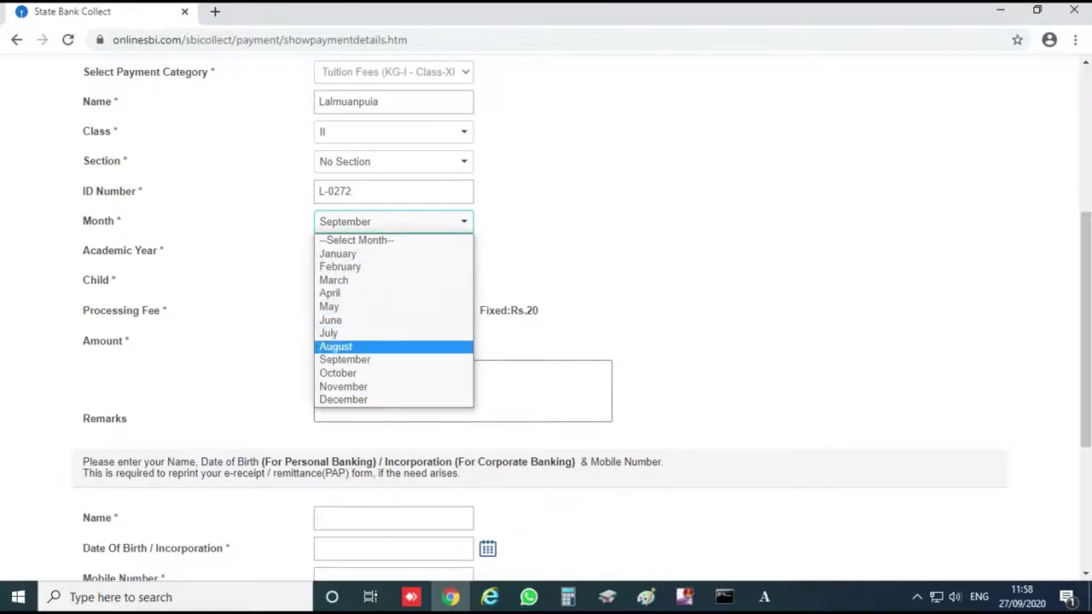
# - Set the month back to August and the academic year to 2020-2021
pyautogui.press('Return')
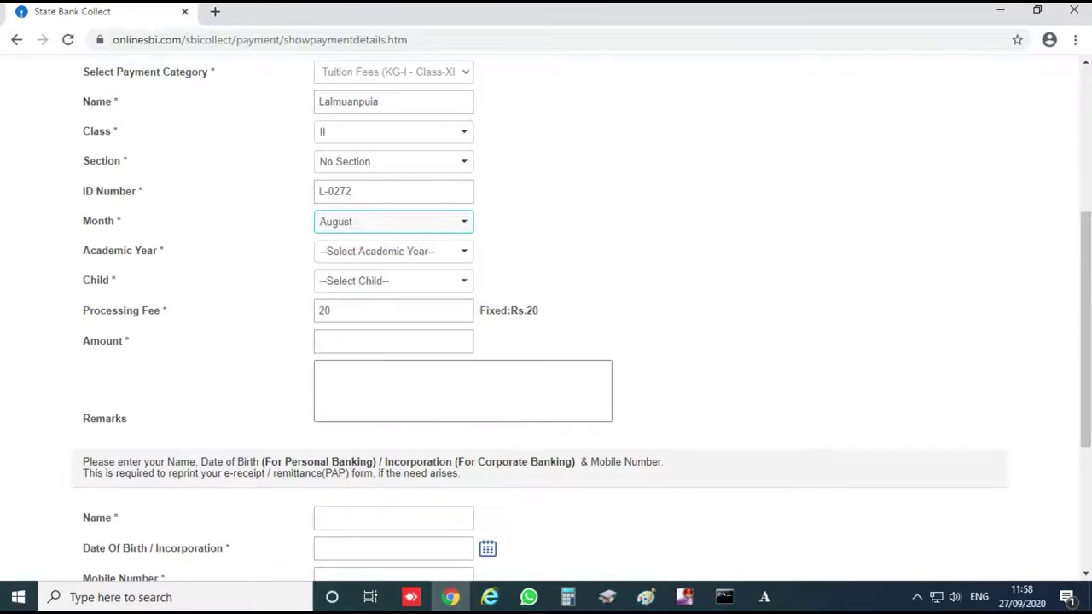
pyautogui.click(393, 251)
pyautogui.press('Down')
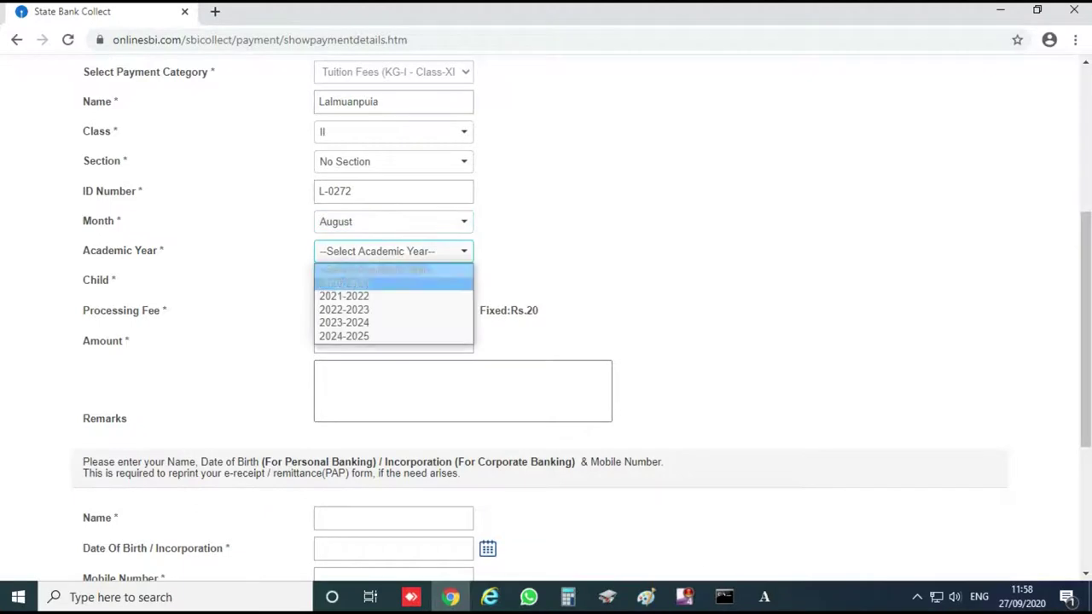
pyautogui.press('Return')
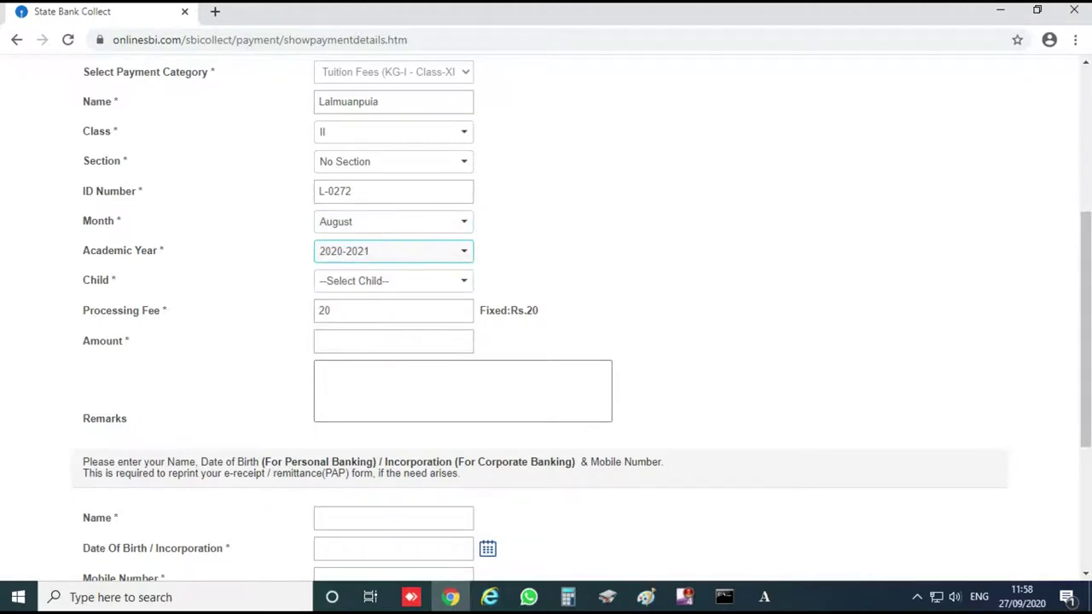
# - Set the child number to 3, leaving the processing fee at 20
pyautogui.click(392, 281)
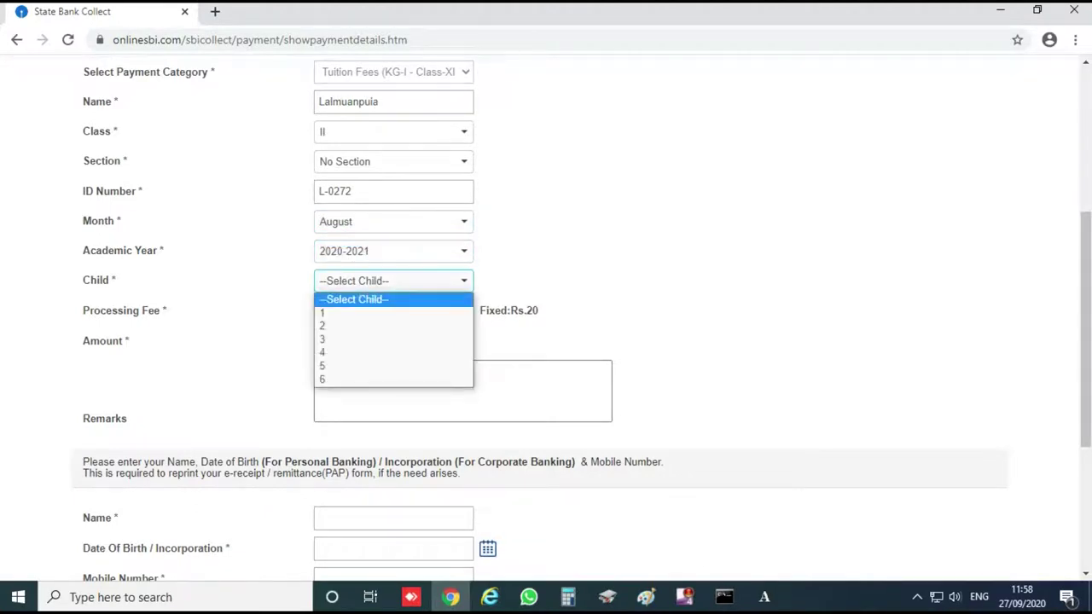
pyautogui.press('Down')
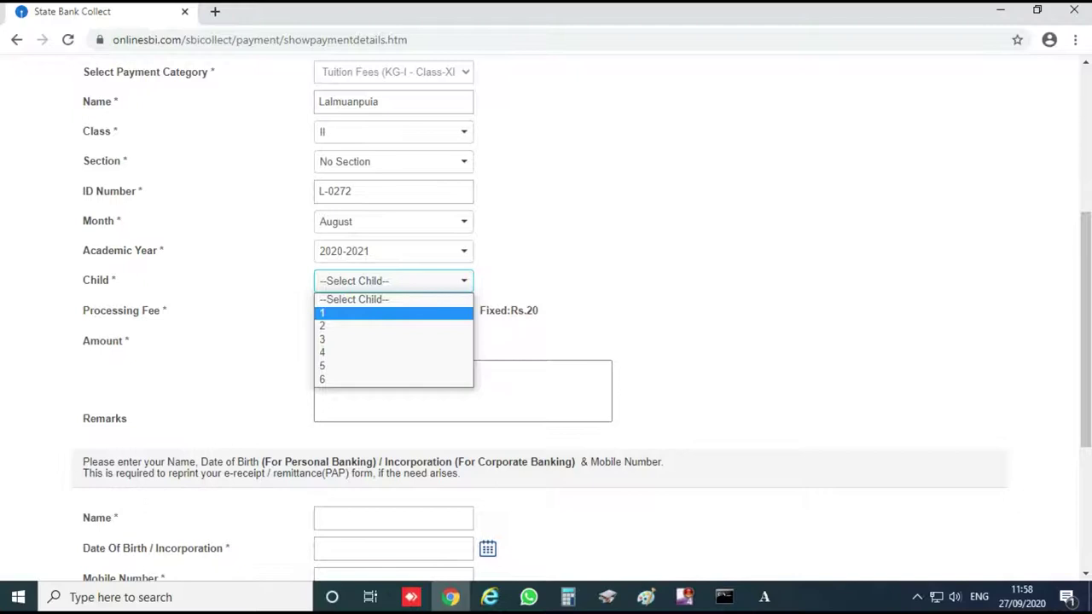
pyautogui.press('Down')
pyautogui.press('Down')
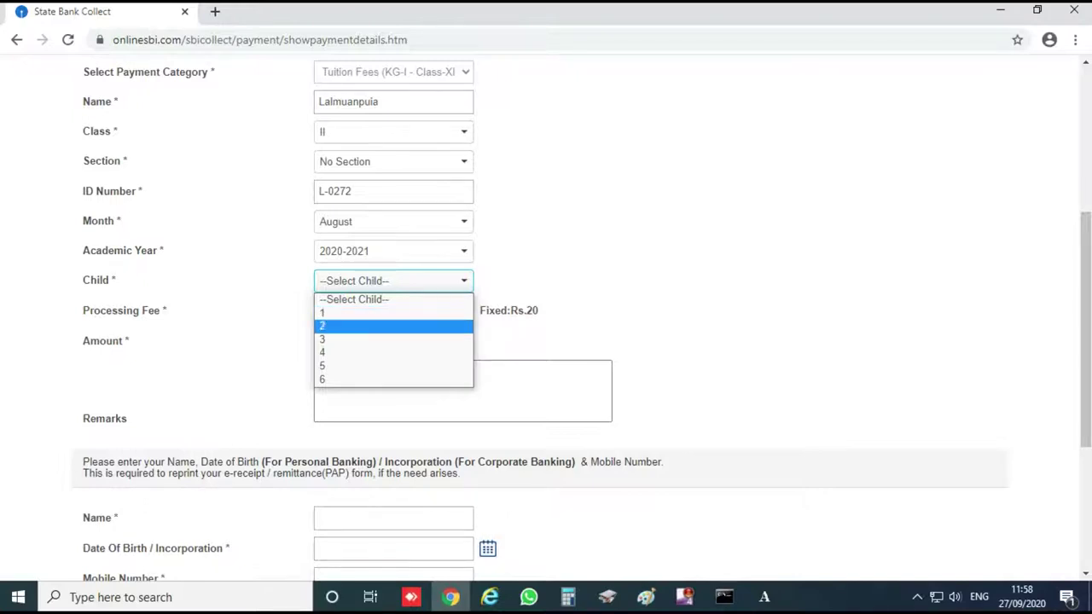
pyautogui.press('Up')
pyautogui.press('Up')
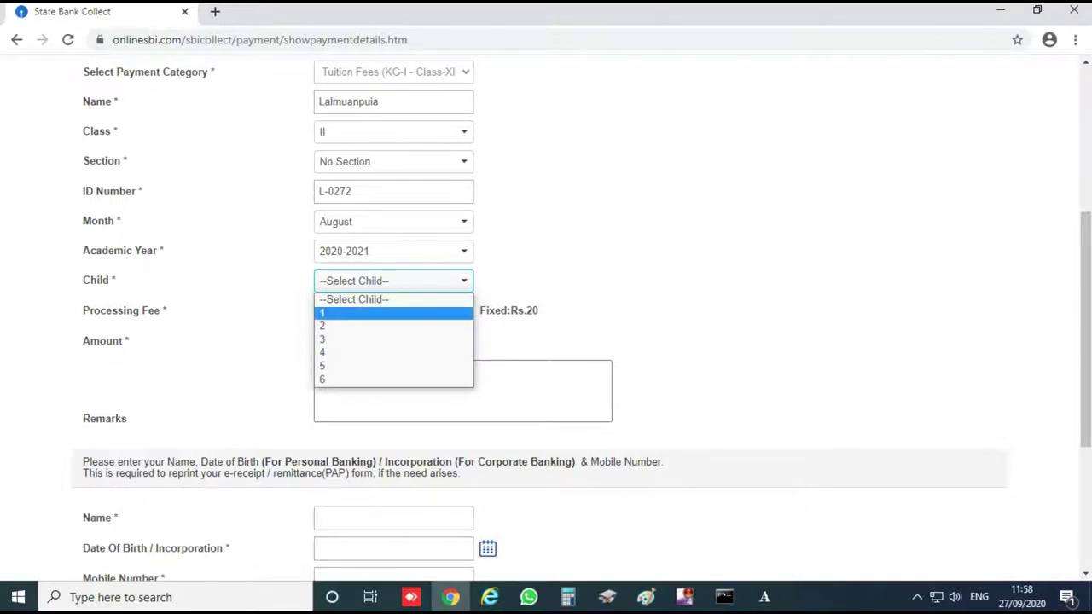
pyautogui.press('Down')
pyautogui.press('Up')
pyautogui.press('Down')
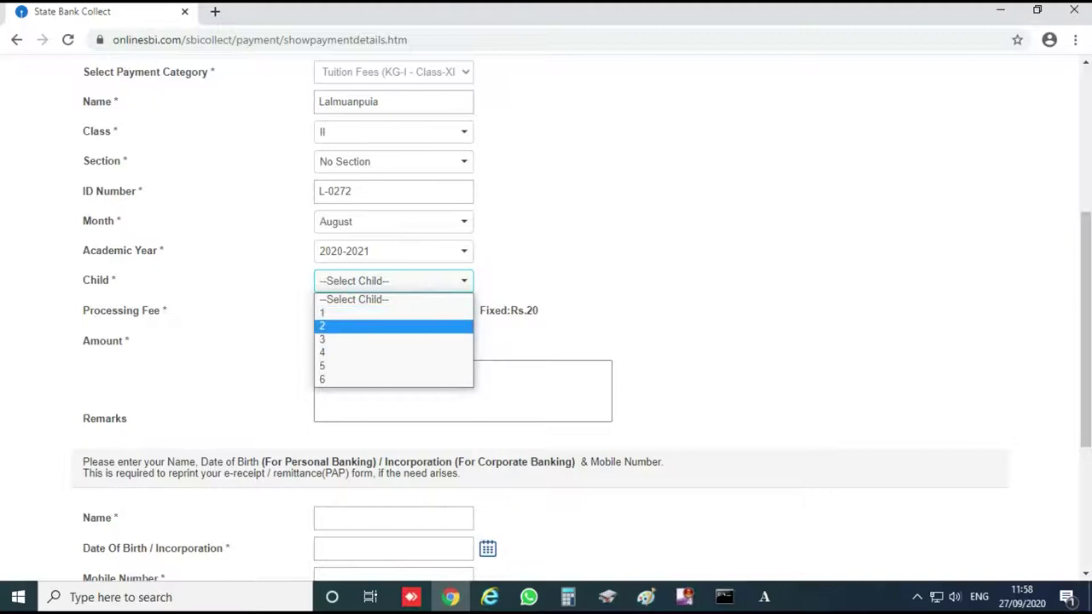
pyautogui.press('Down')
pyautogui.press('Up')
pyautogui.press('Up')
pyautogui.press('Down')
pyautogui.press('Down')
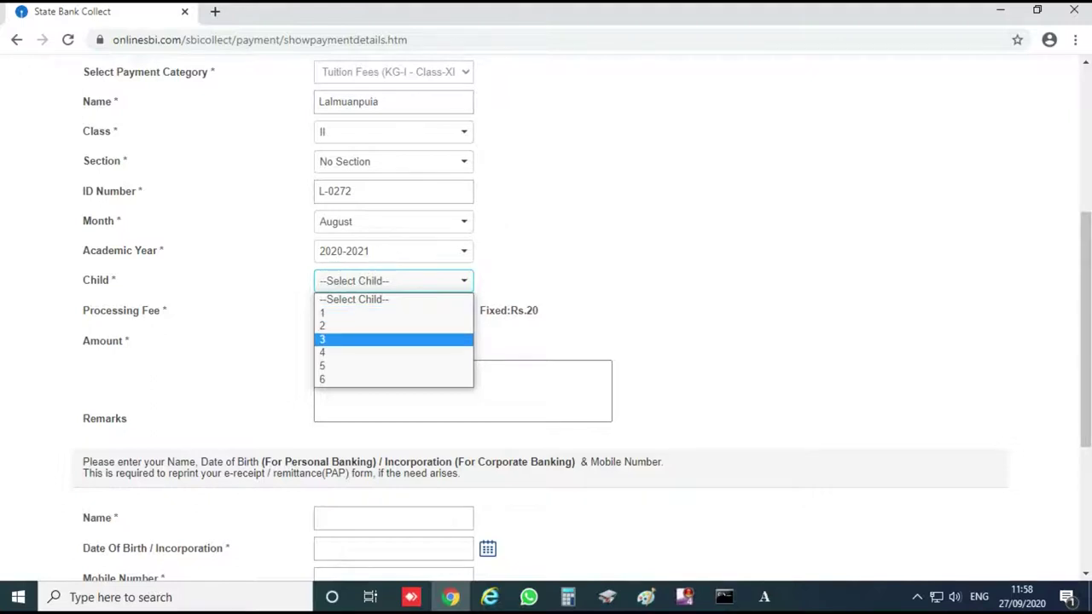
pyautogui.press('Return')
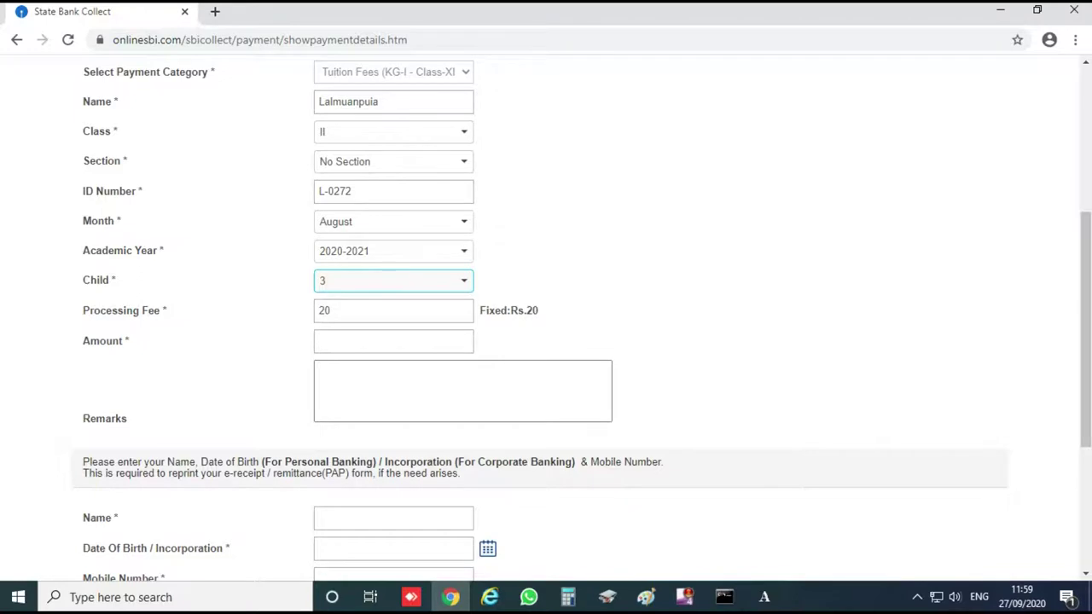
pyautogui.hotkey('alt', 'Down')
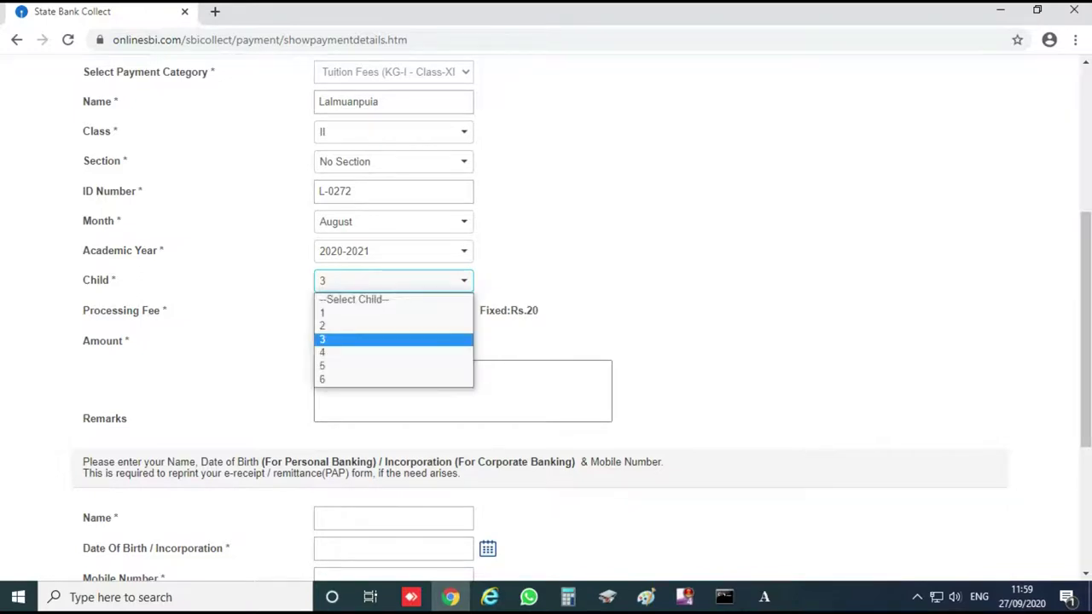
pyautogui.press('Up')
pyautogui.press('Down')
pyautogui.press('Up')
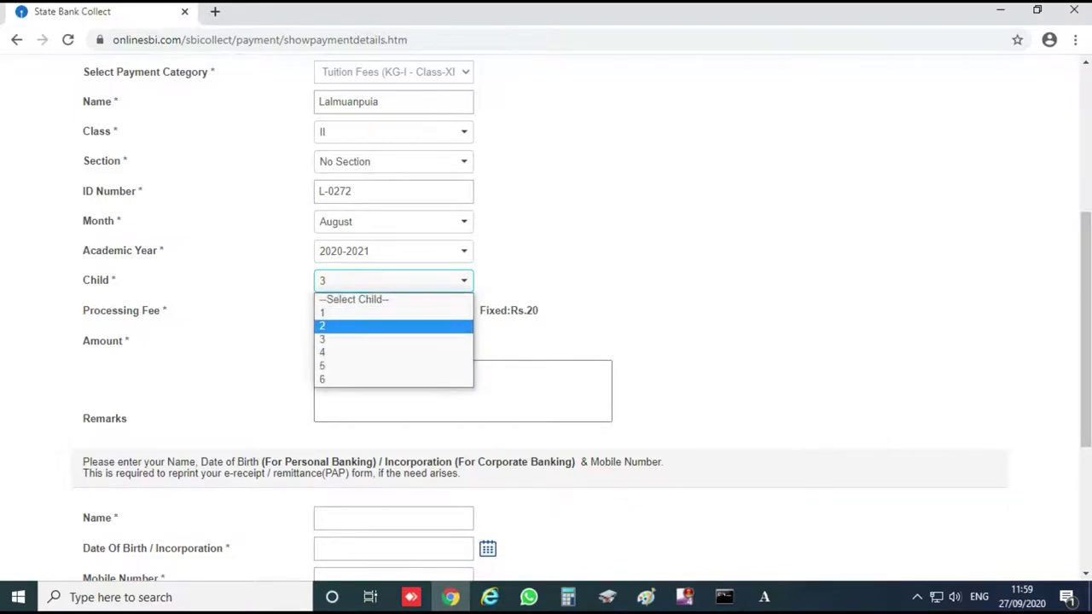
pyautogui.press('Down')
pyautogui.press('Return')
pyautogui.press('Tab')
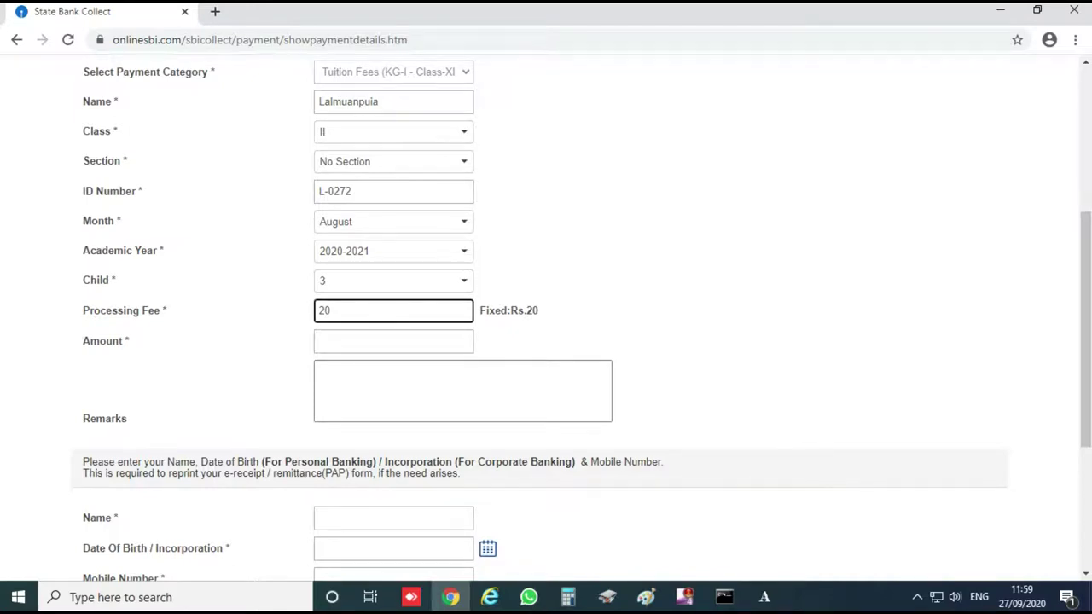
pyautogui.click(392, 341)
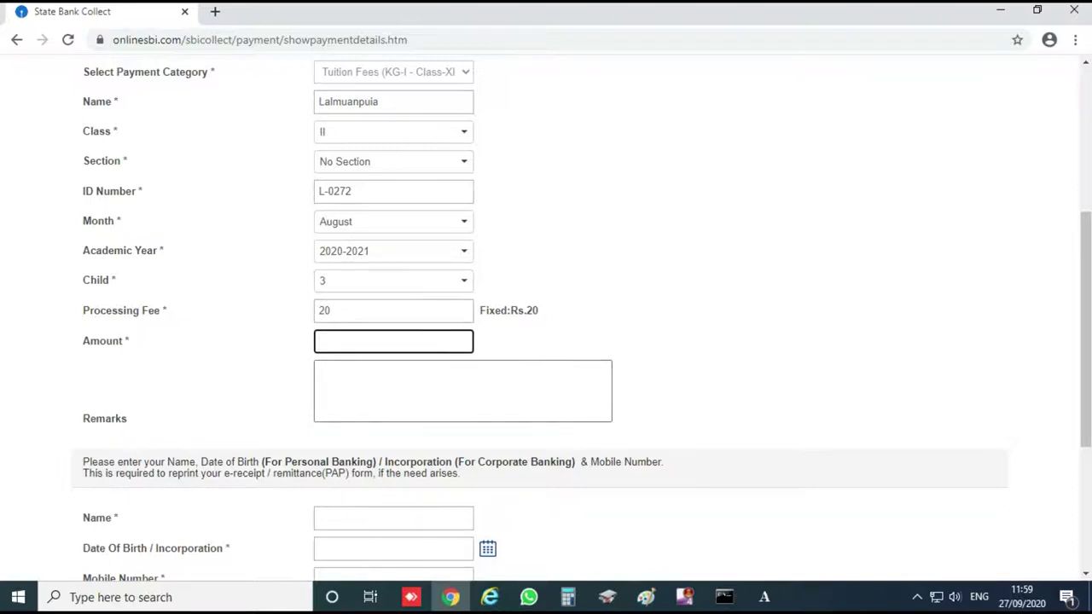
# - Enter 350 as the tuition amount and move down to the depositor Name field
pyautogui.write('350')
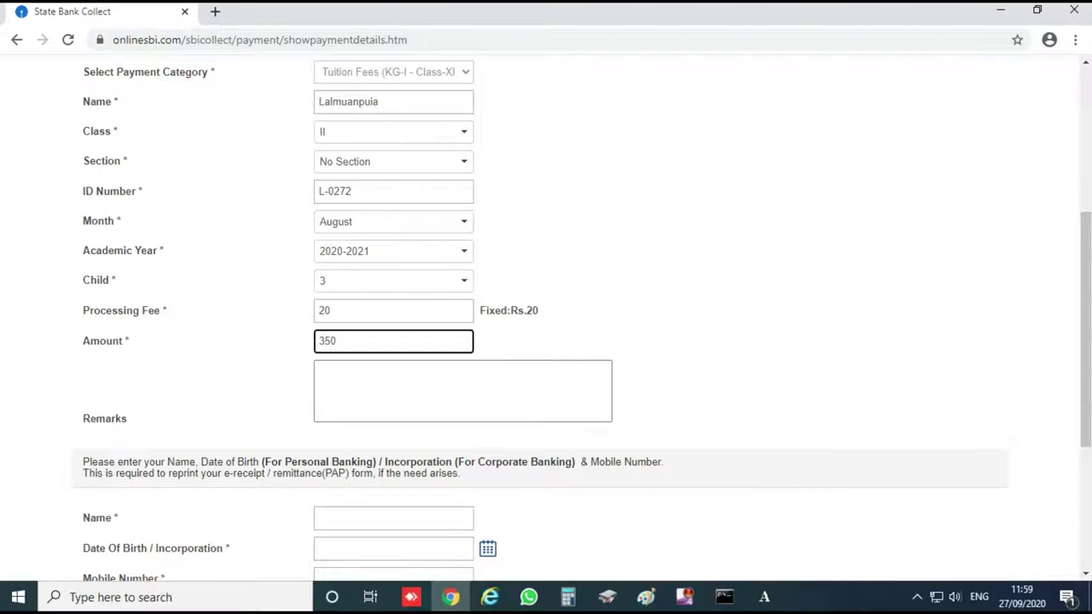
pyautogui.scroll(-3, 546, 319)
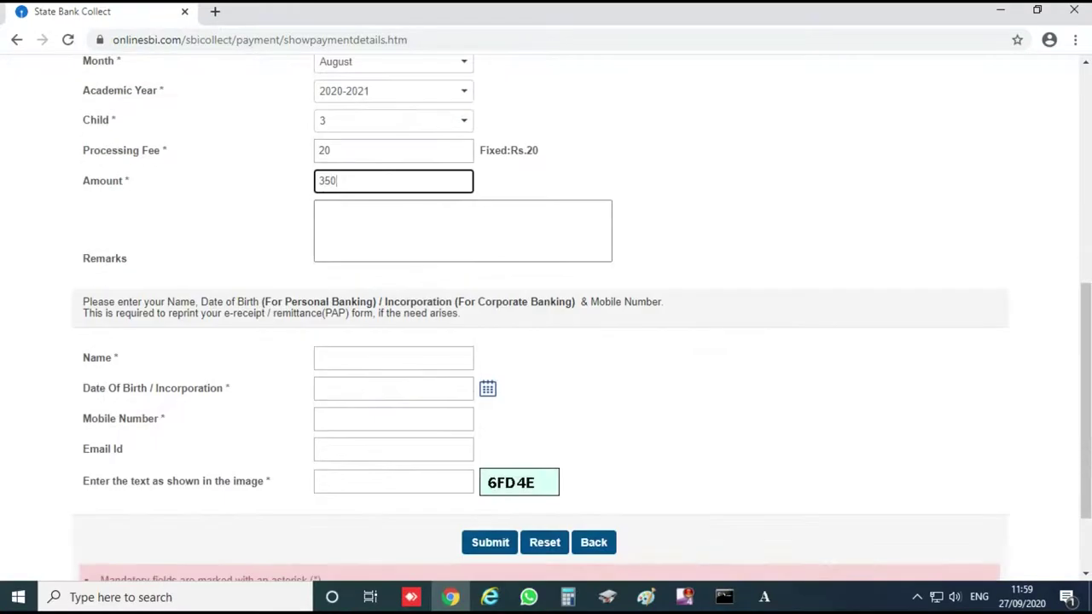
pyautogui.click(317, 130)
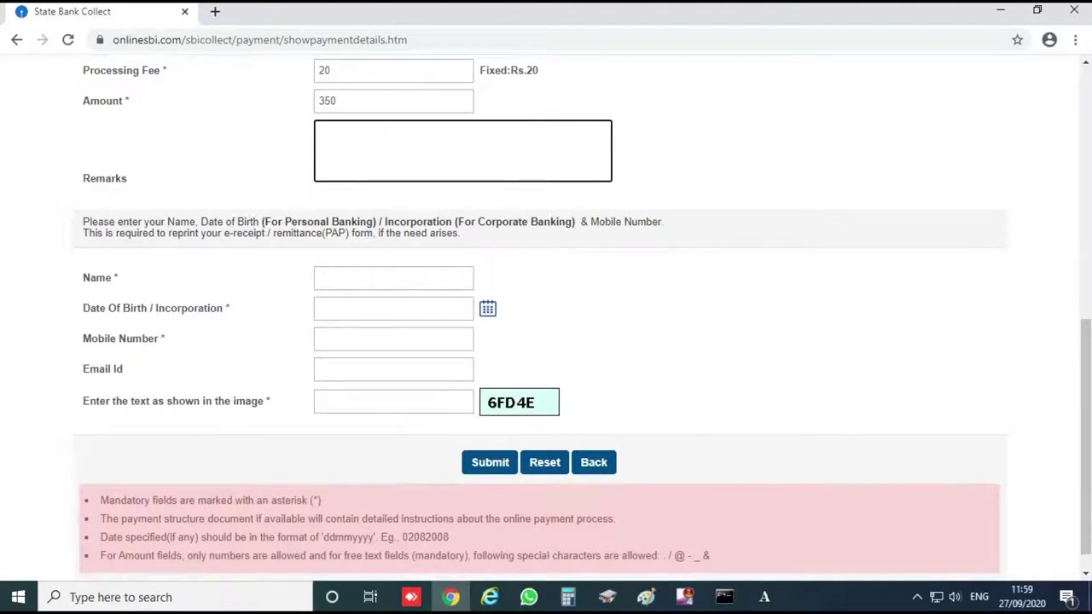
pyautogui.click(319, 278)
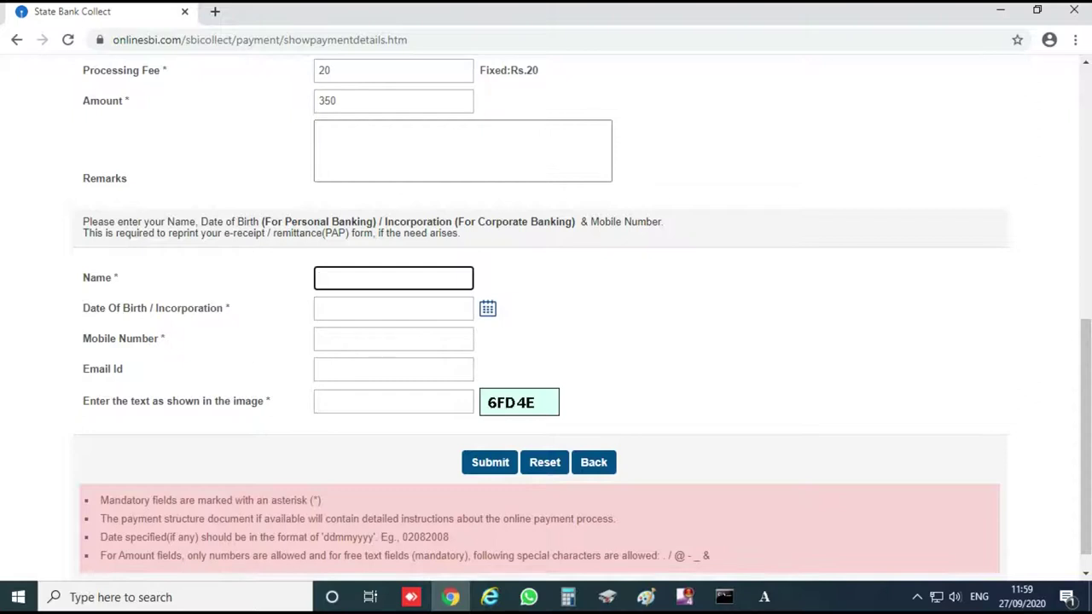
# - Enter the depositor's full name and set the date of birth to 1 September 1980
pyautogui.press('Tab')
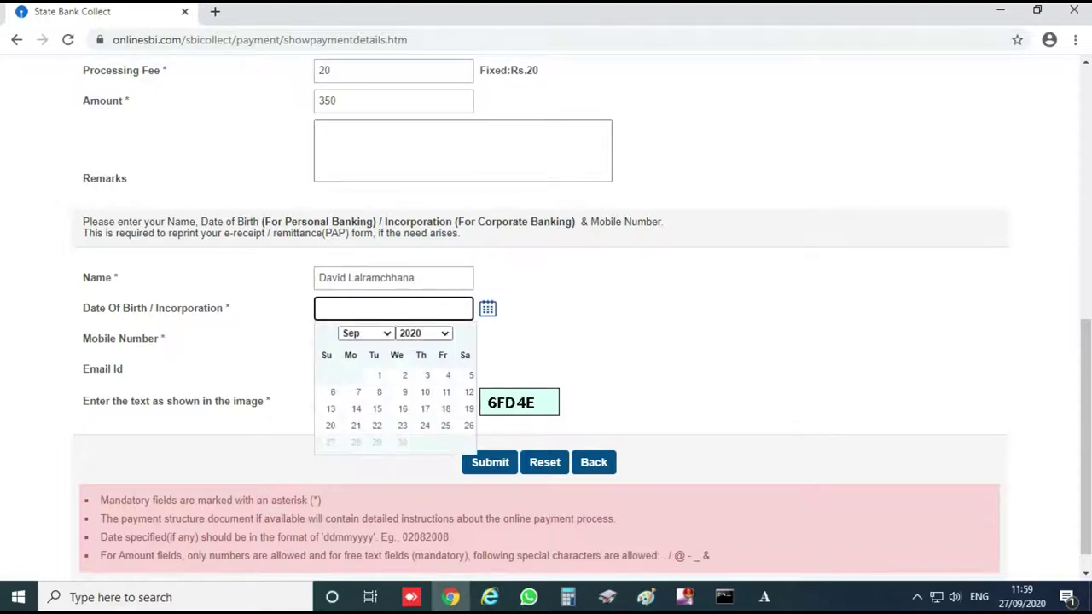
pyautogui.click(423, 332)
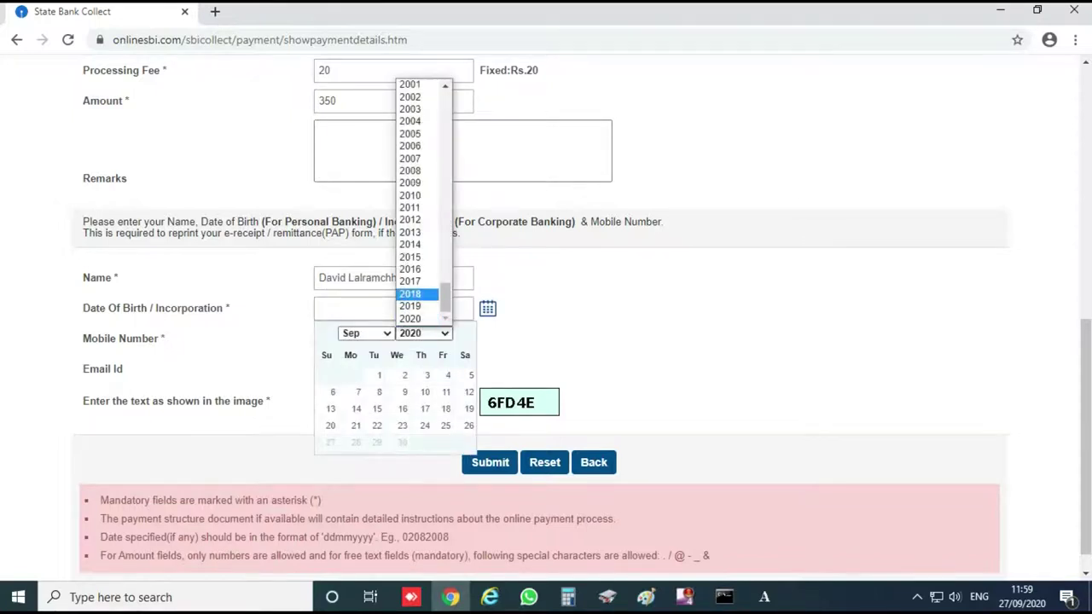
pyautogui.press('Up')
pyautogui.press('Up')
pyautogui.press('Up')
pyautogui.press('Up')
pyautogui.press('Up')
pyautogui.press('Up')
pyautogui.press('Down')
pyautogui.press('Down')
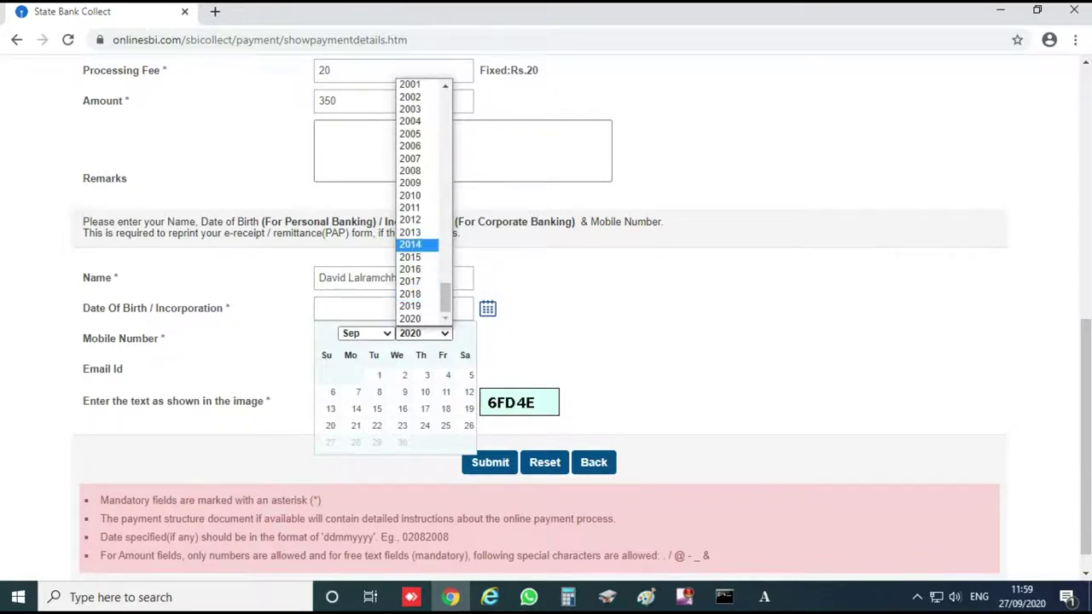
pyautogui.scroll(6, 418, 235)
pyautogui.scroll(-2, 418, 235)
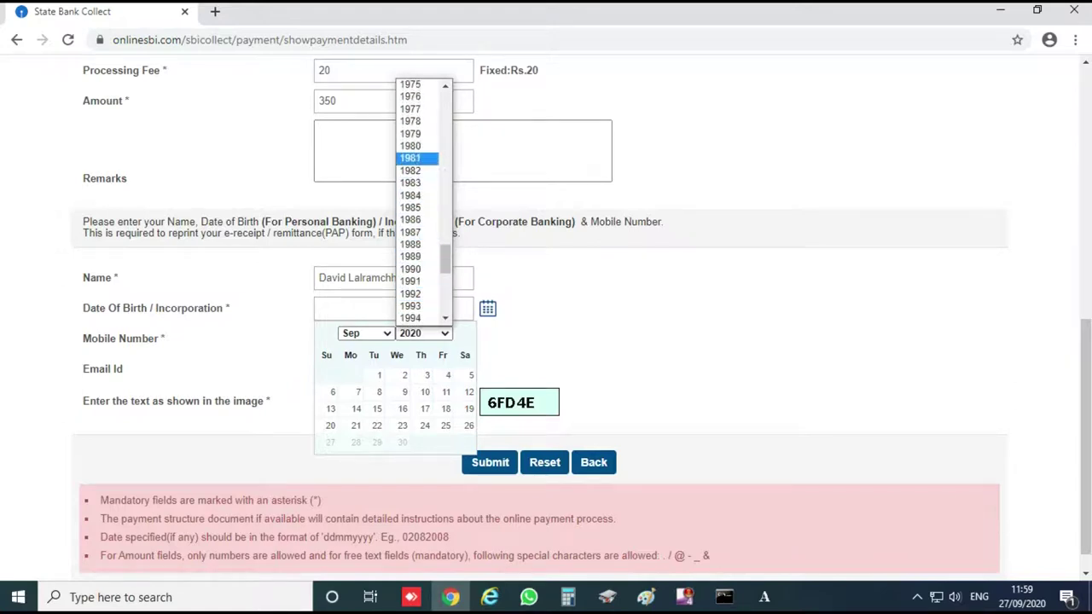
pyautogui.click(410, 146)
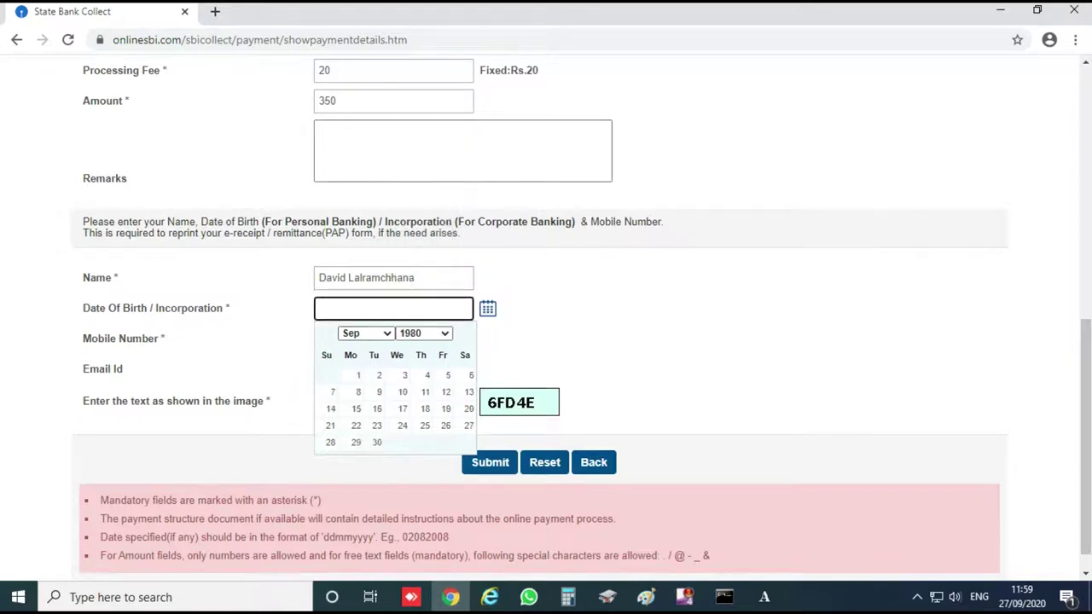
pyautogui.click(358, 375)
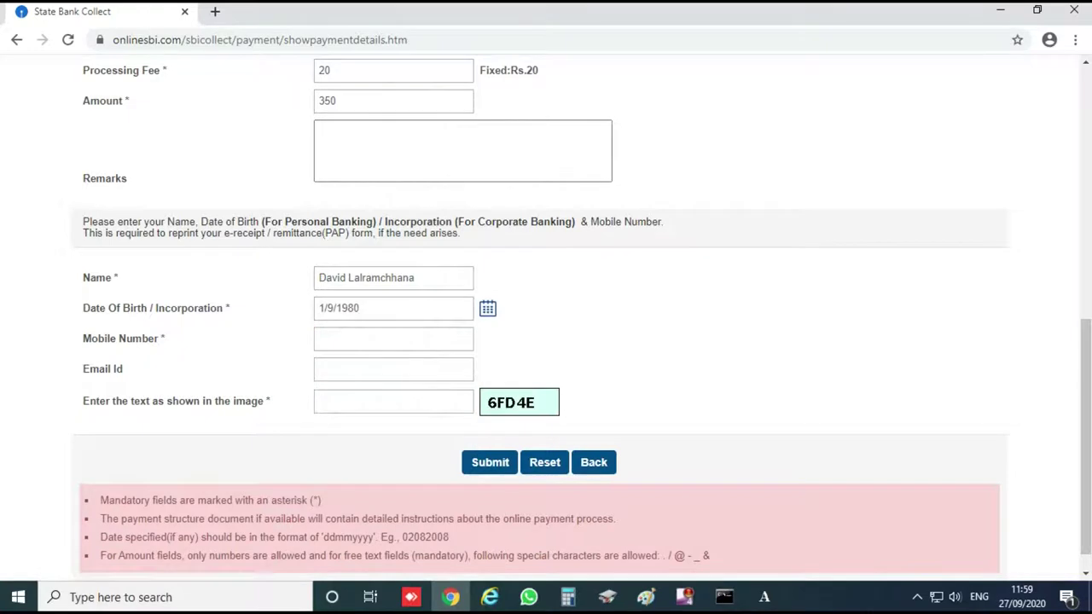
# - Enter the payer's mobile number, leaving the optional email blank
pyautogui.click(341, 339)
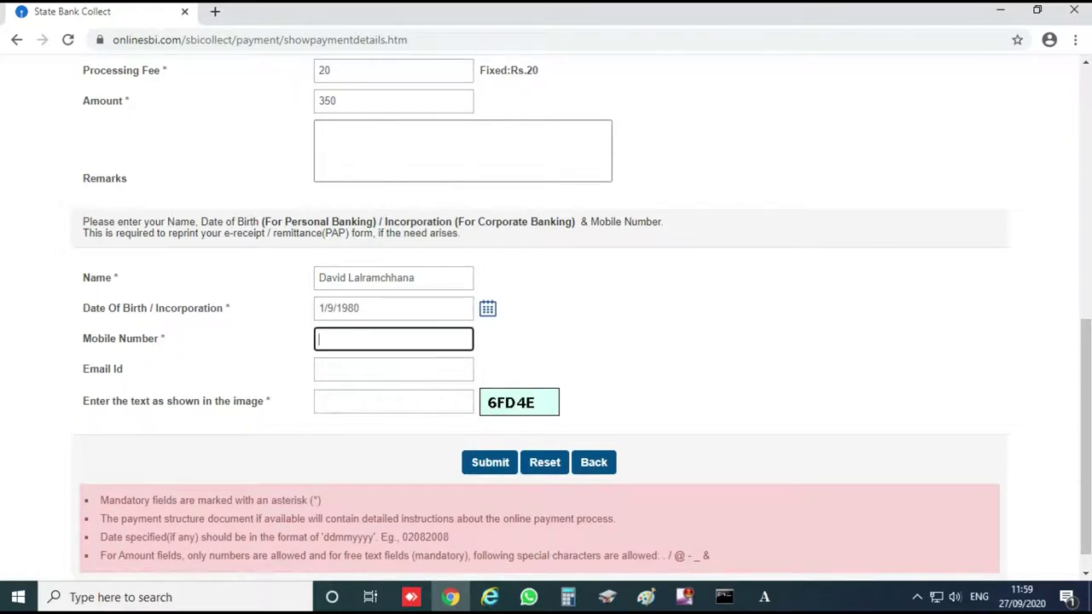
pyautogui.click(393, 368)
# - Type the characters shown in the verification image
pyautogui.click(392, 401)
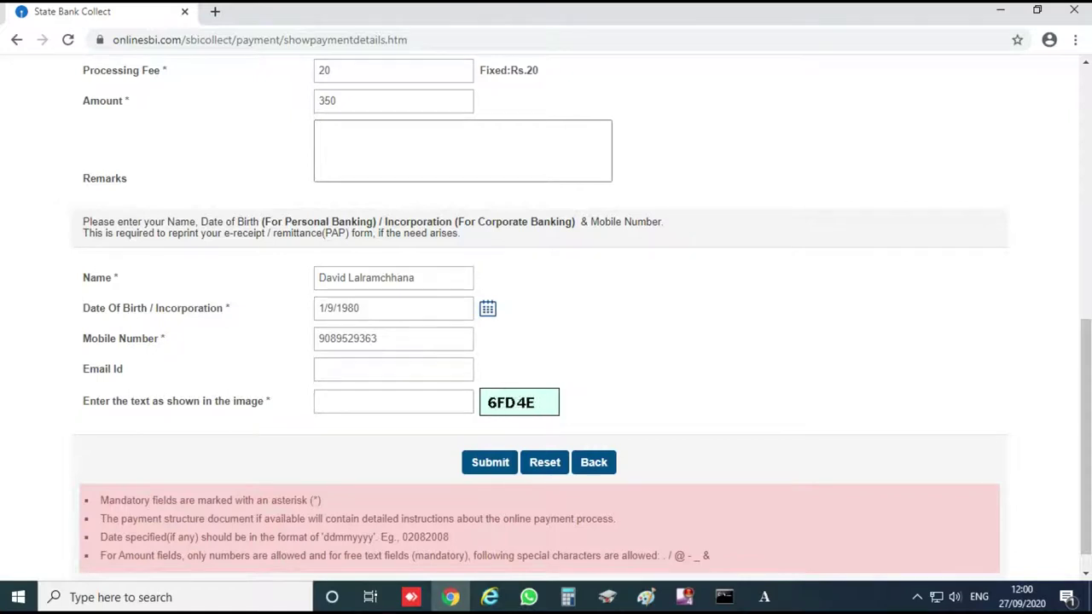
pyautogui.click(393, 401)
pyautogui.write('6F')
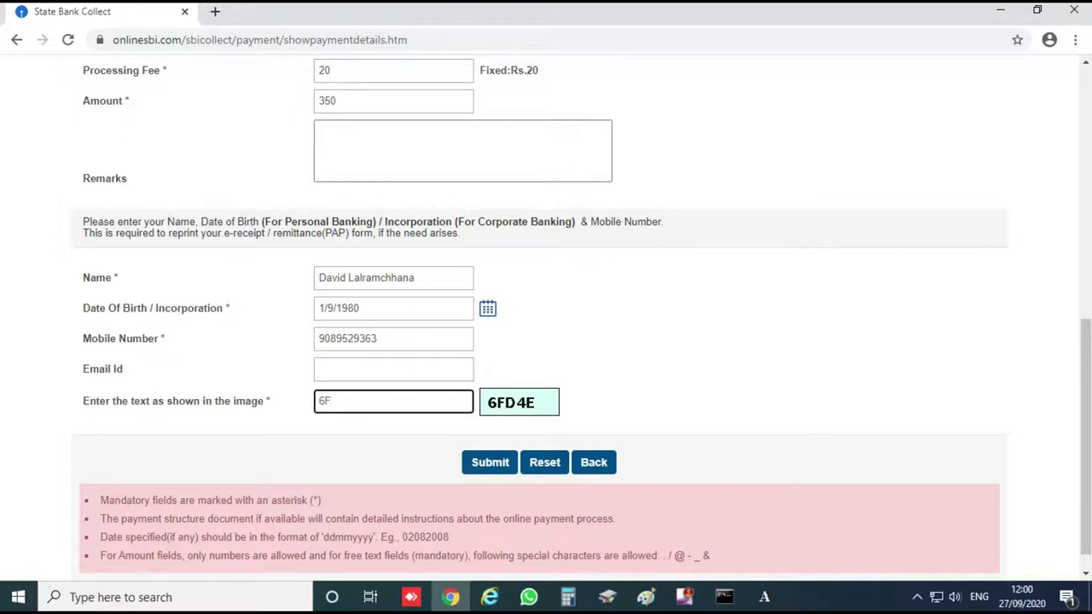
pyautogui.write('D4E')
# - Submit the form and confirm the INR 370.00 tuition fee details
pyautogui.click(488, 469)
pyautogui.scroll(-3, 546, 315)
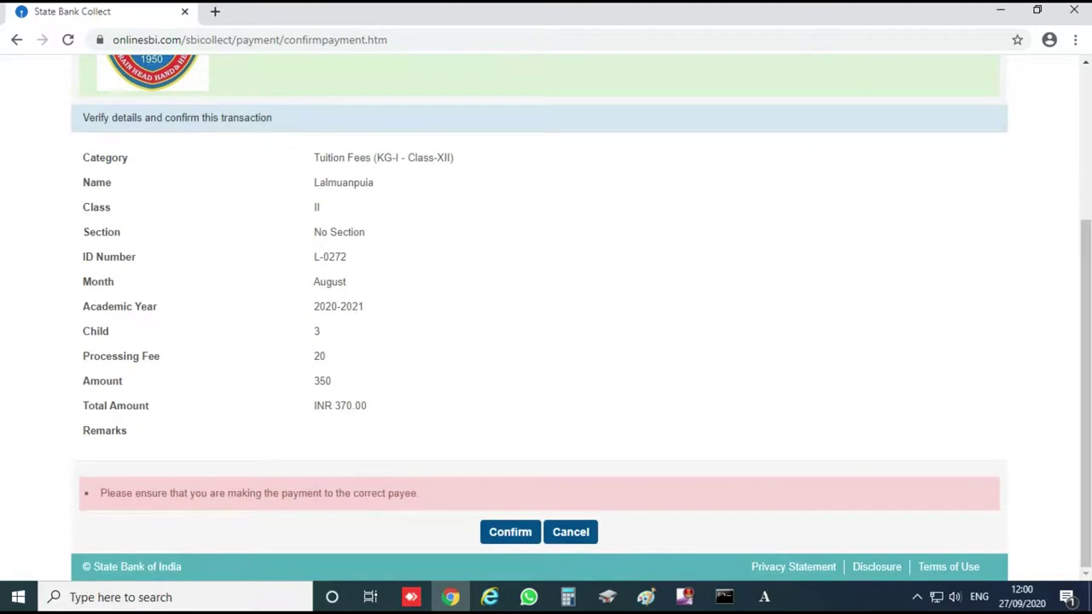
pyautogui.click(509, 533)
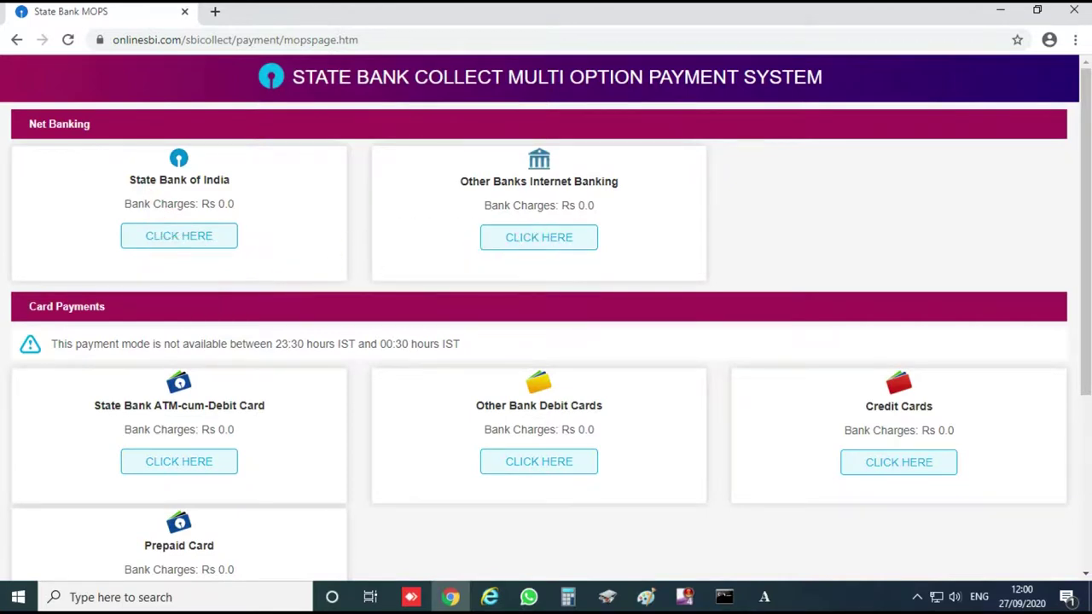
pyautogui.scroll(-2, 546, 318)
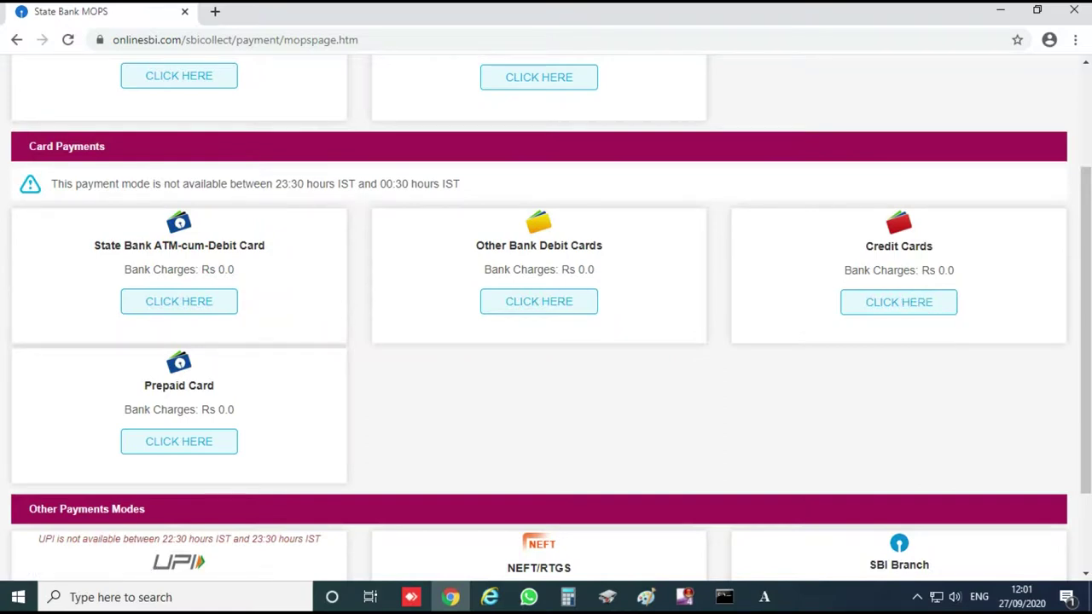
pyautogui.scroll(-3, 546, 316)
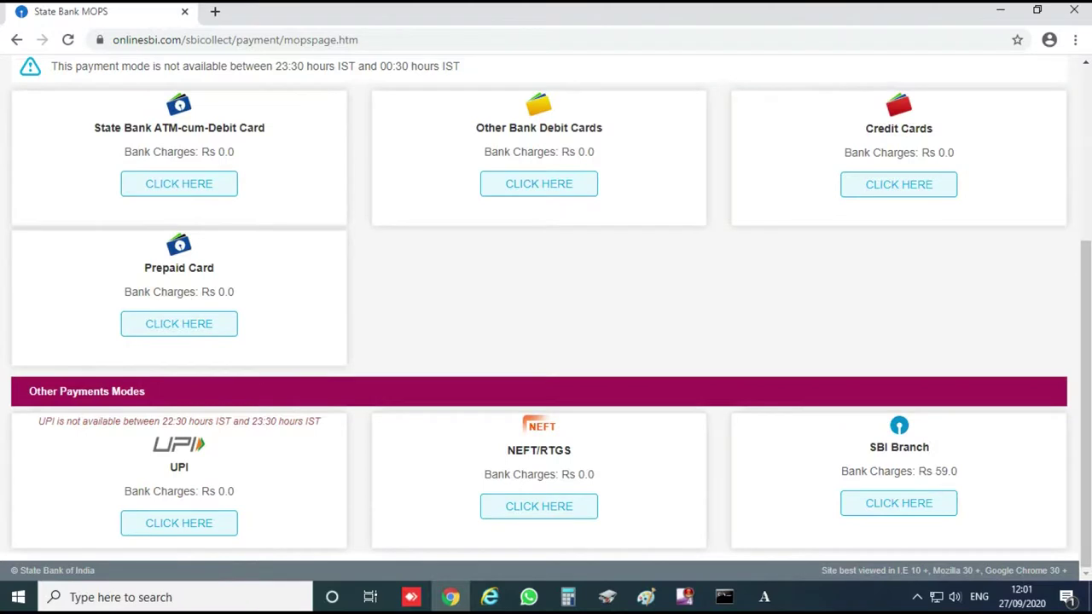
pyautogui.scroll(2, 546, 316)
pyautogui.scroll(2, 546, 315)
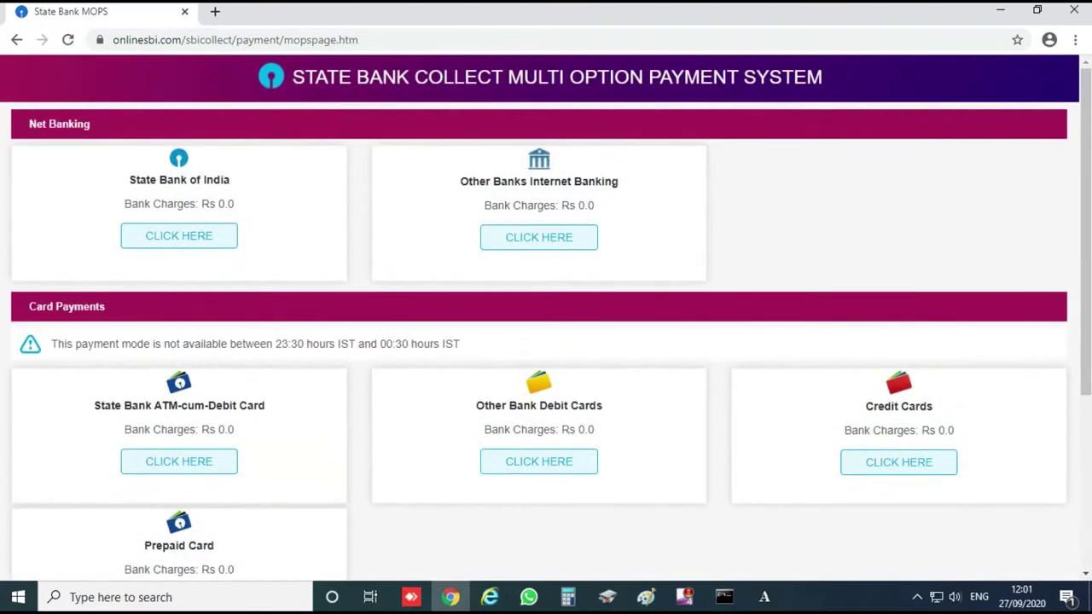
pyautogui.scroll(-2, 546, 315)
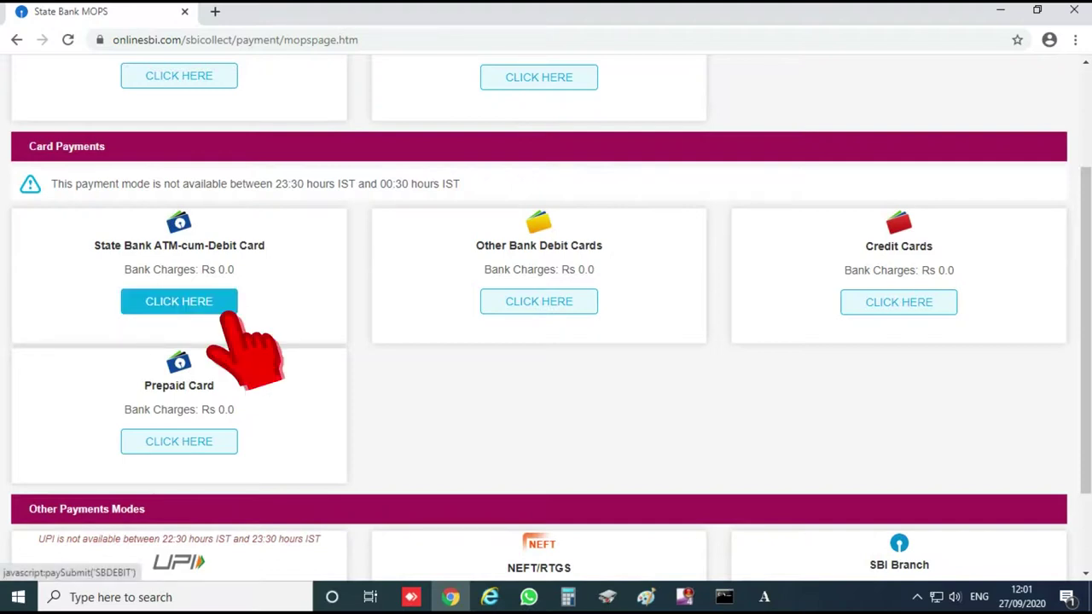
# - Choose State Bank ATM-cum-Debit Card, then enter the card number and expiry 09/2023
pyautogui.click(191, 309)
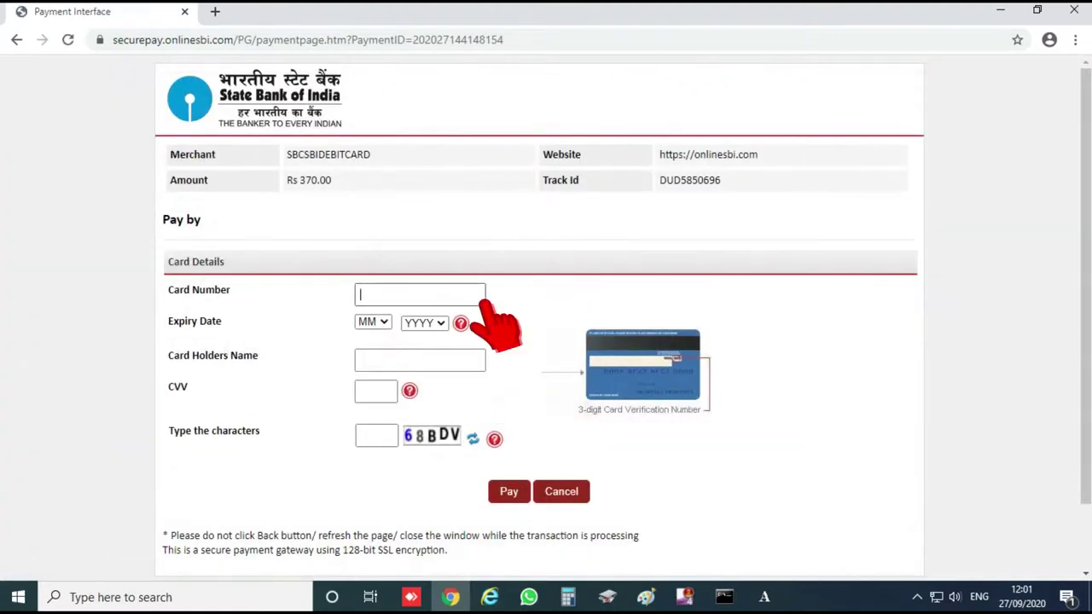
pyautogui.click(480, 296)
pyautogui.write('45')
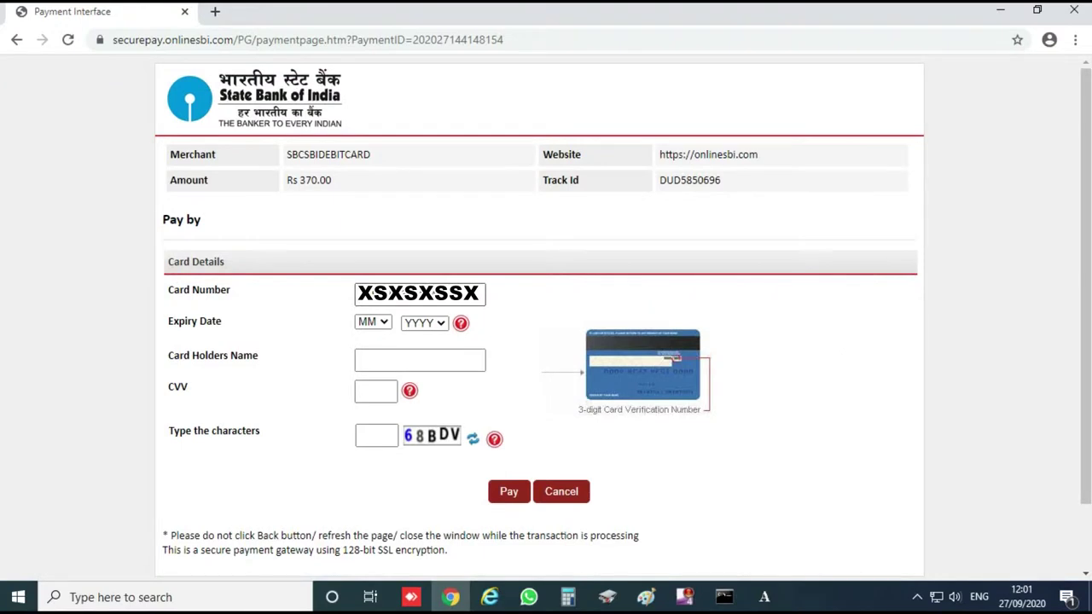
pyautogui.click(373, 322)
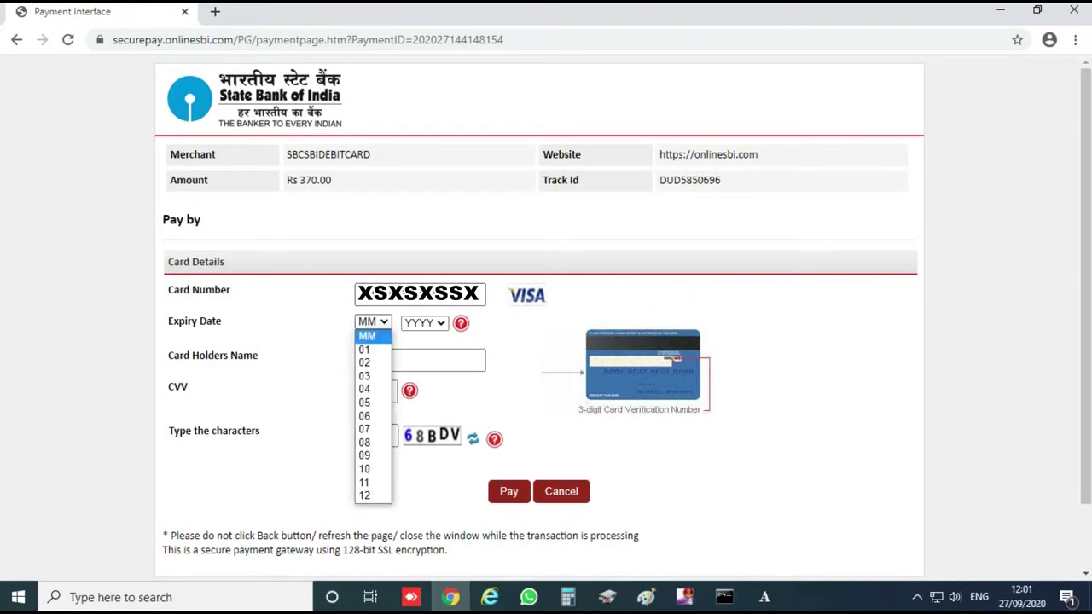
pyautogui.click(373, 458)
pyautogui.click(424, 323)
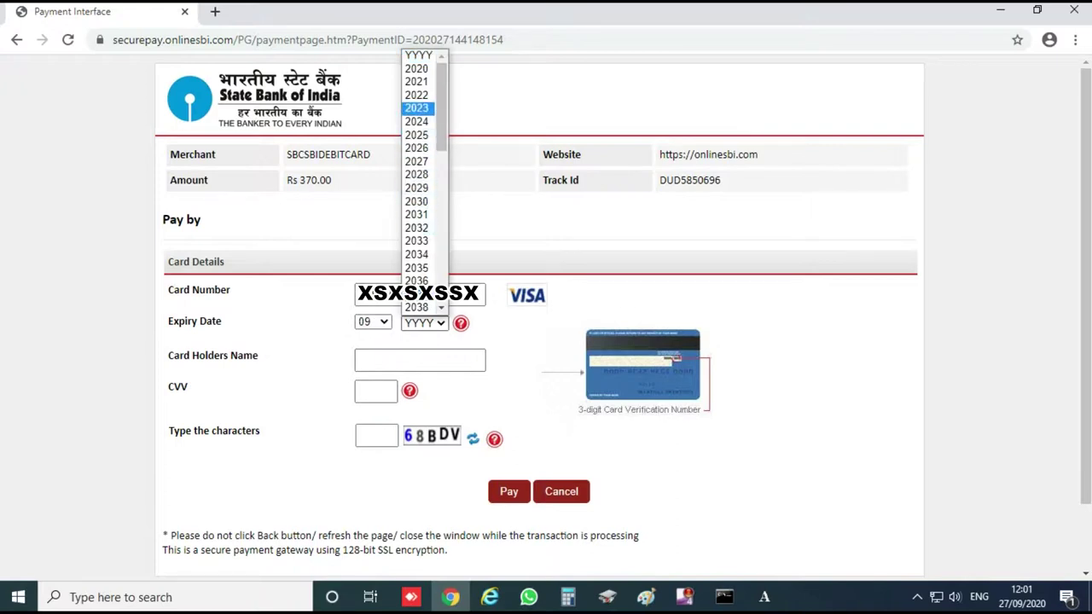
pyautogui.click(416, 108)
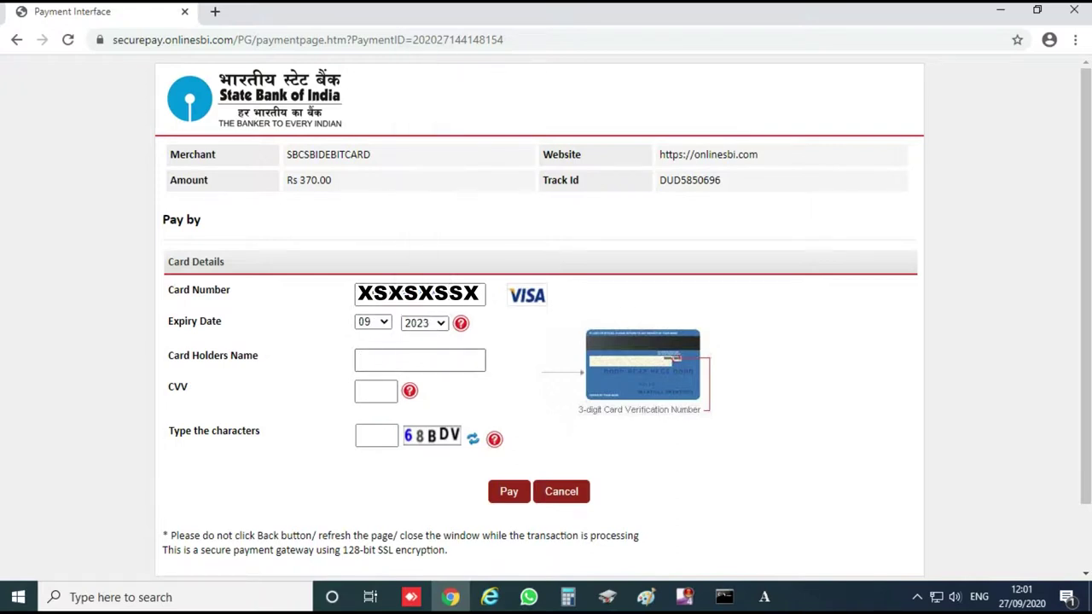
# - Enter the cardholder name, CVV and verification characters, then pay Rs 370.00
pyautogui.press('Tab')
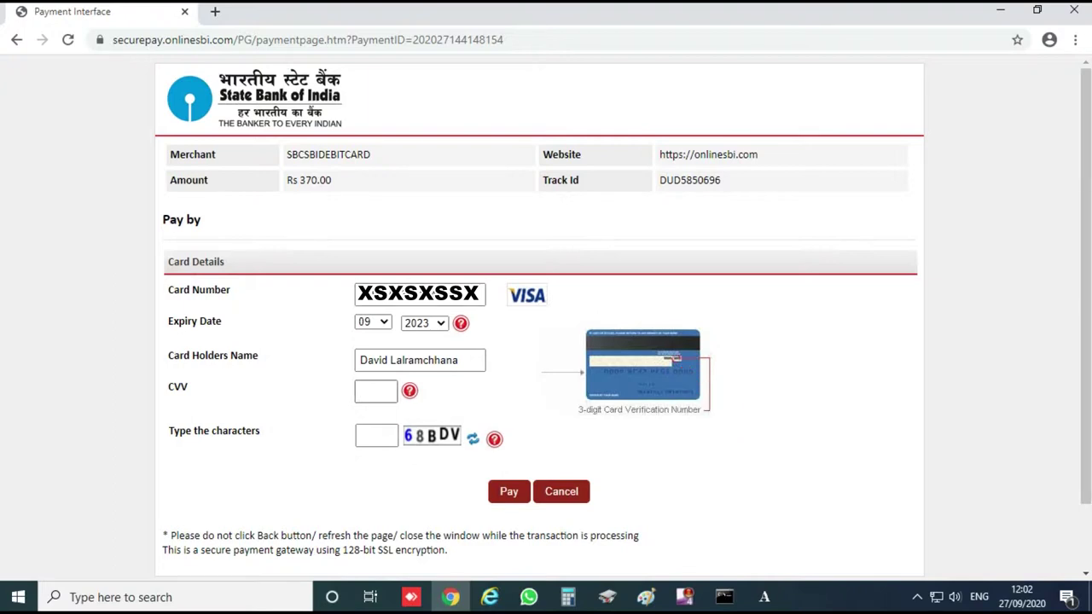
pyautogui.moveTo(410, 390)
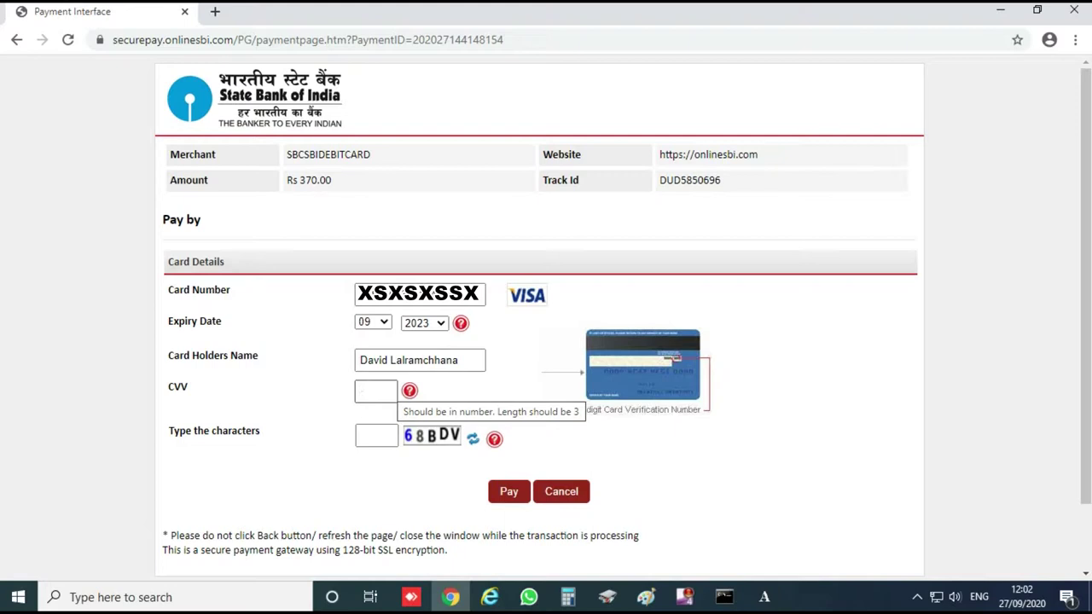
pyautogui.write('***')
pyautogui.click(376, 435)
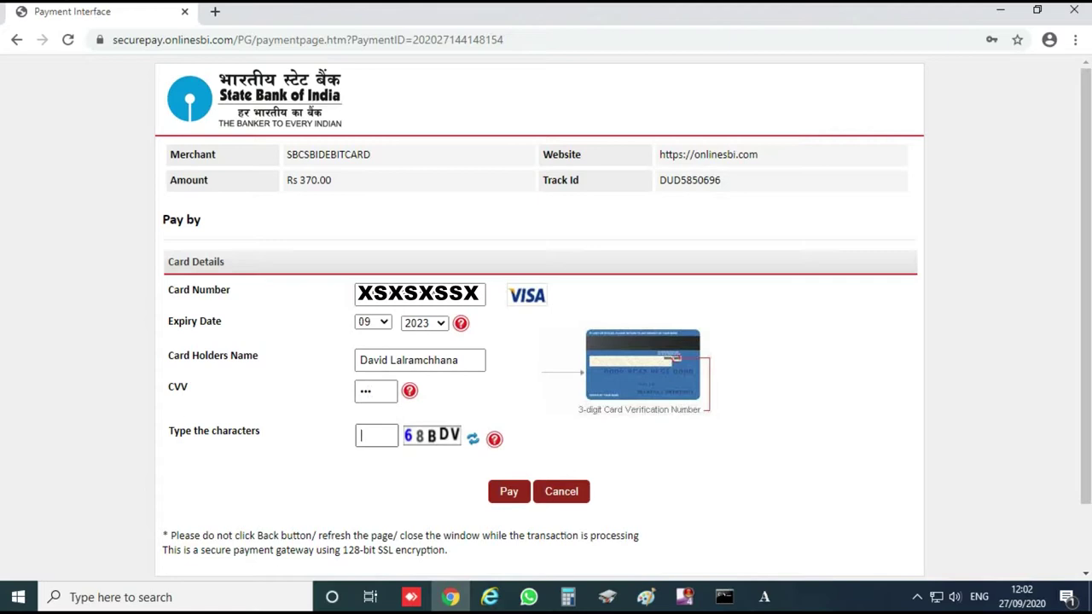
pyautogui.write('68BDV')
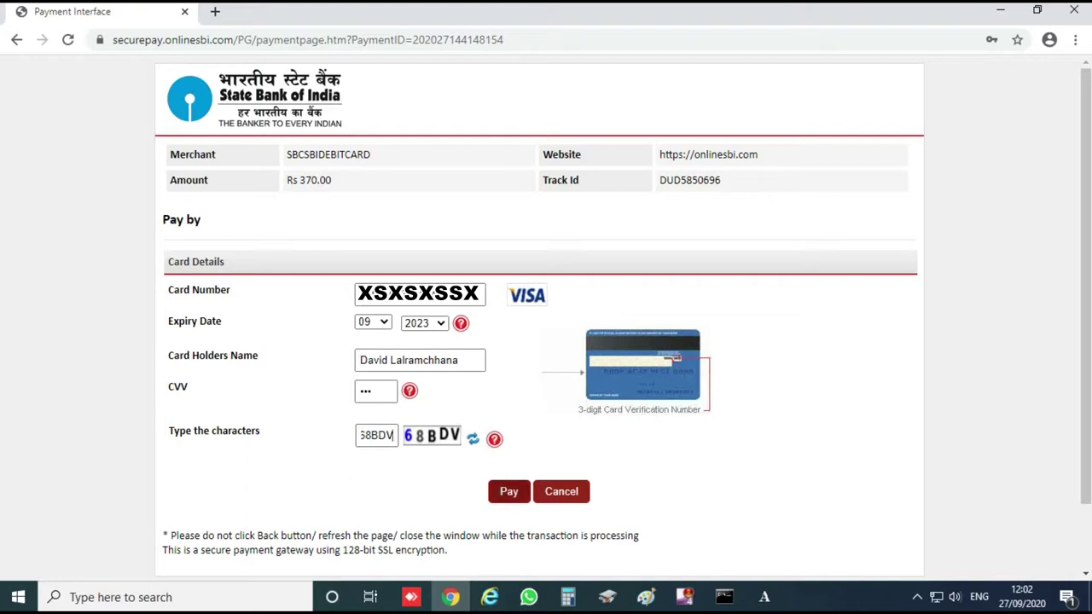
pyautogui.click(508, 491)
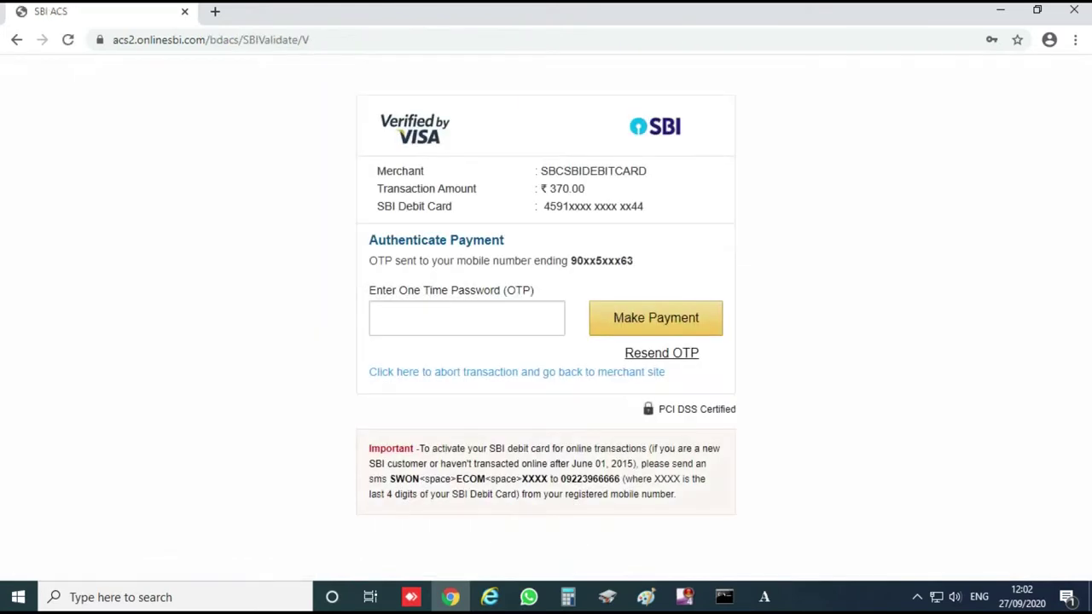
# - Enter the six-digit OTP received by SMS to authenticate the payment
pyautogui.click(467, 318)
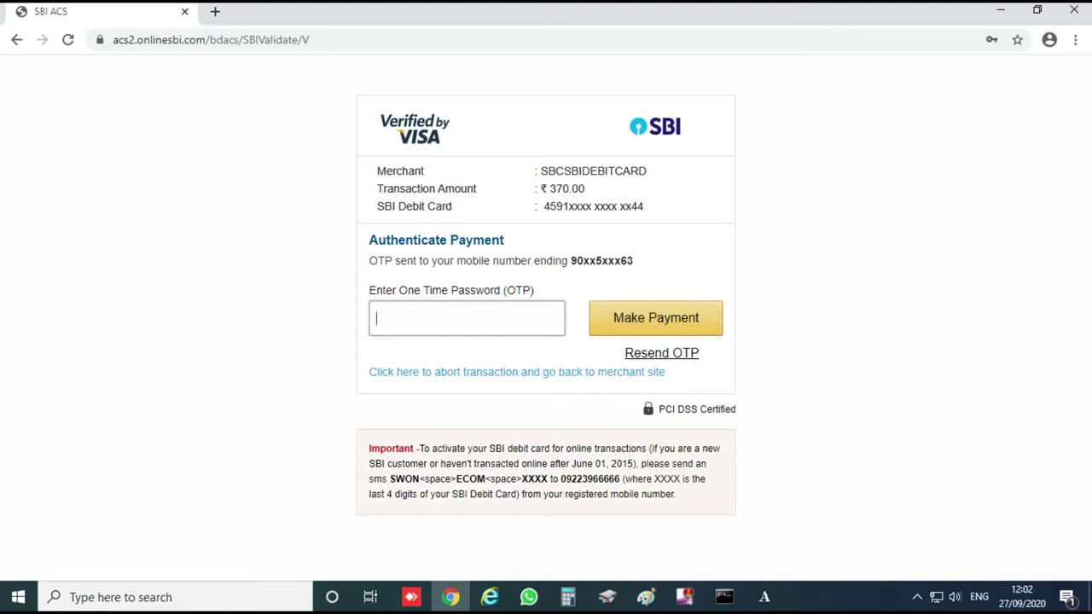
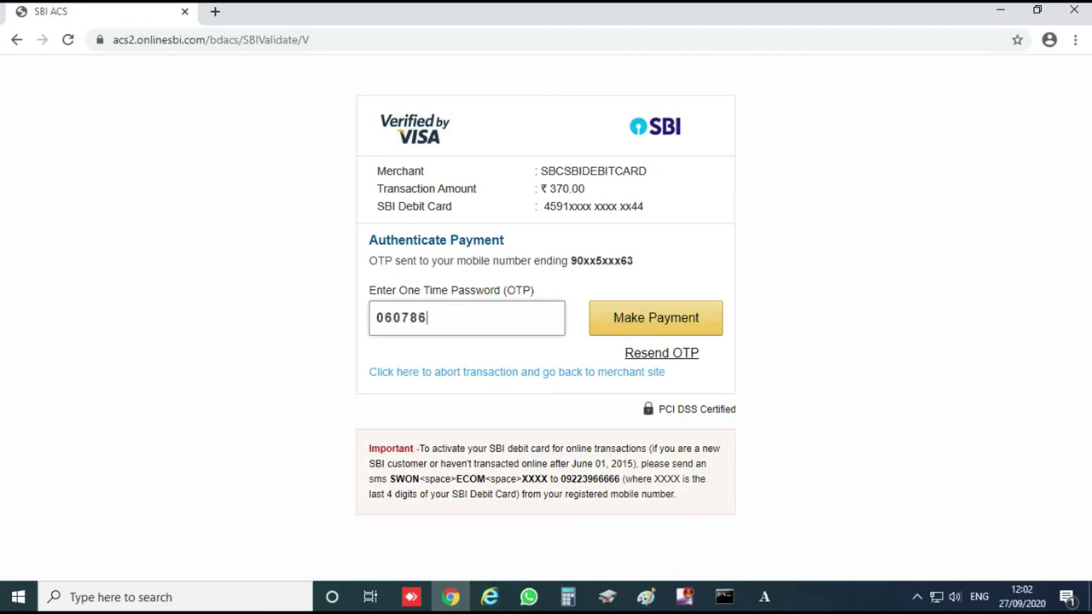